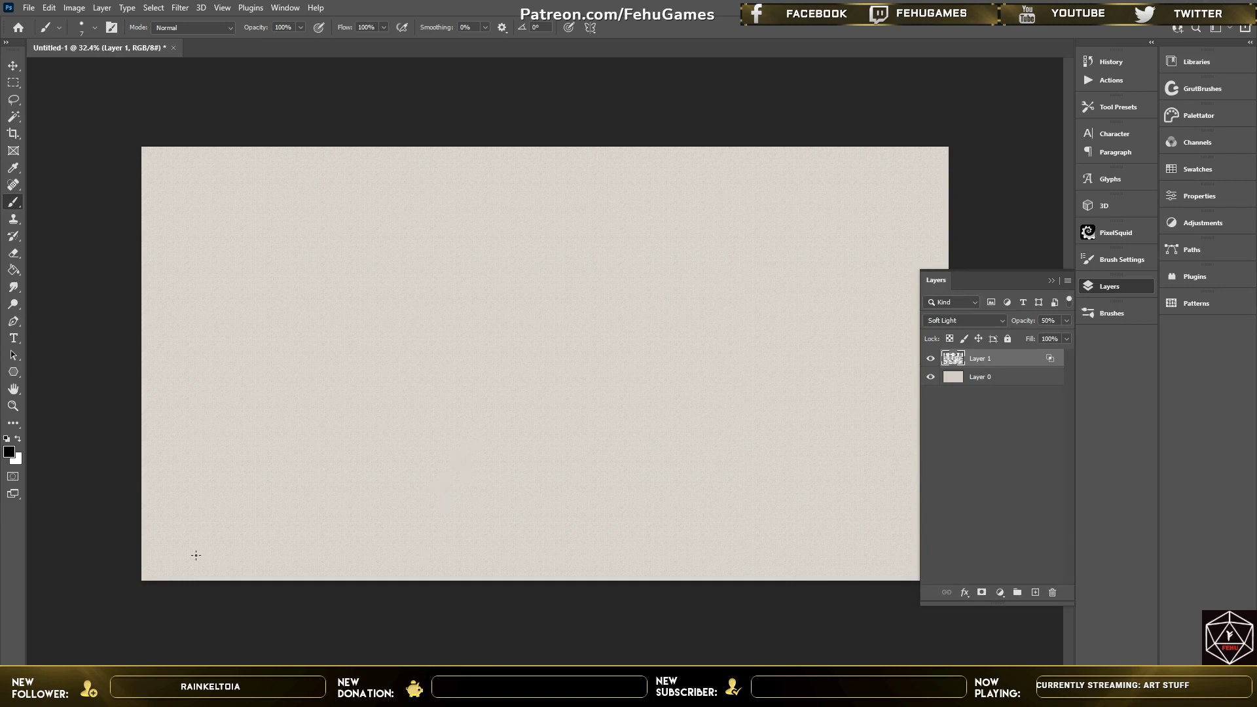
# Add a new layer above the texture and draw a curved creature with a rounded, round-eyed head and a hooked upper tendril.
pyautogui.moveTo(271, 341)
pyautogui.mouseDown()
pyautogui.moveTo(356, 456)
pyautogui.moveTo(439, 452)
pyautogui.mouseUp()
pyautogui.hotkey('ctrl', 'z')
pyautogui.click(1035, 592)
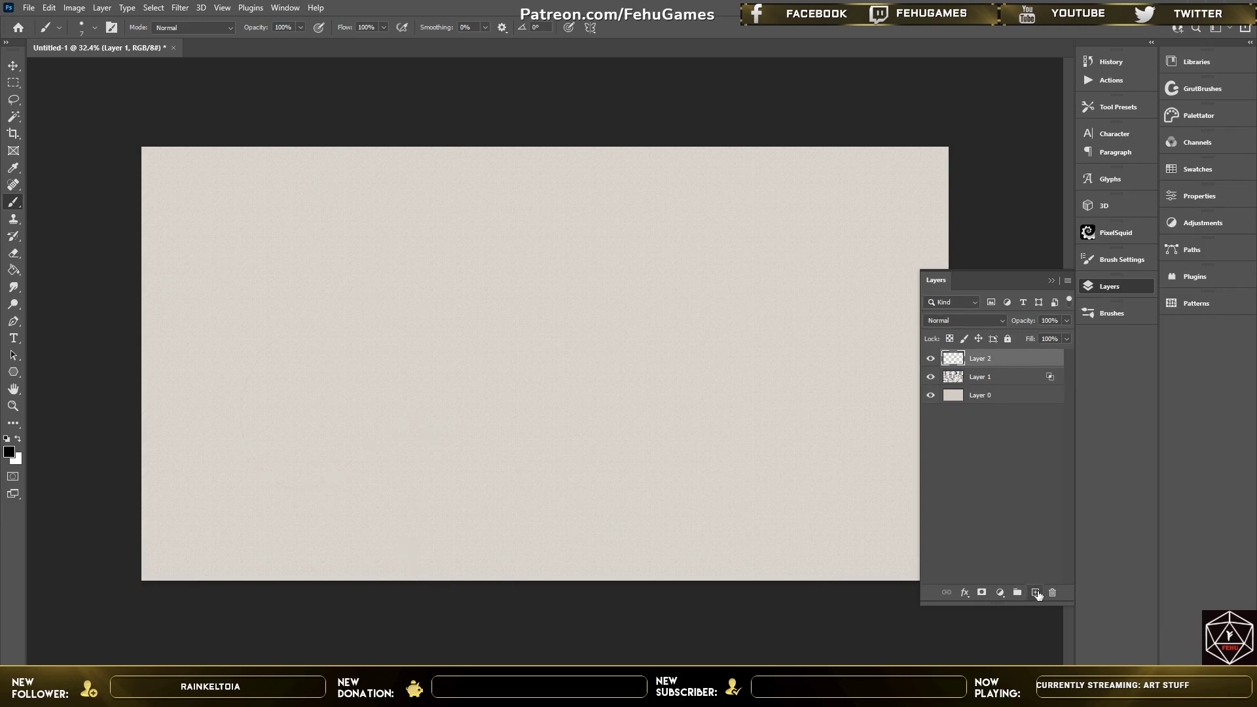
pyautogui.moveTo(255, 282)
pyautogui.mouseDown()
pyautogui.moveTo(205, 395)
pyautogui.moveTo(249, 474)
pyautogui.moveTo(383, 451)
pyautogui.moveTo(383, 521)
pyautogui.mouseUp()
pyautogui.moveTo(241, 292)
pyautogui.mouseDown()
pyautogui.moveTo(210, 389)
pyautogui.moveTo(267, 468)
pyautogui.moveTo(337, 417)
pyautogui.moveTo(367, 432)
pyautogui.moveTo(347, 442)
pyautogui.moveTo(348, 426)
pyautogui.mouseUp()
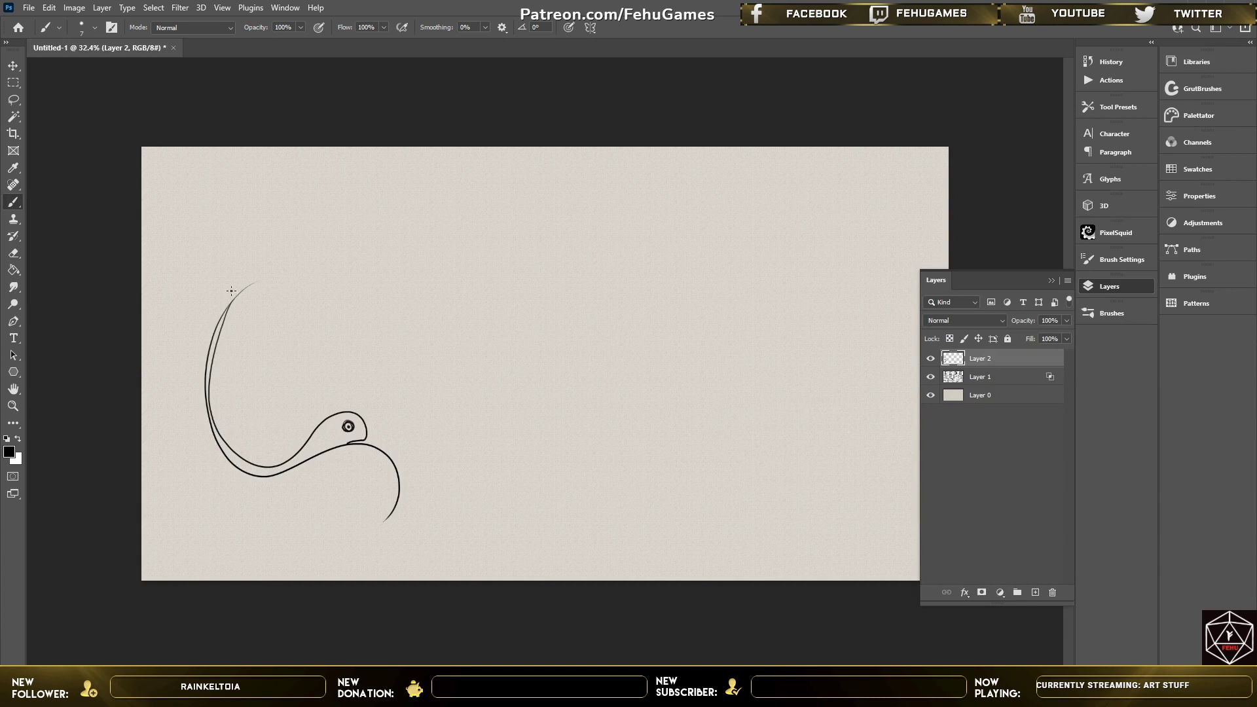
pyautogui.moveTo(231, 290)
pyautogui.mouseDown()
pyautogui.moveTo(218, 353)
pyautogui.moveTo(234, 418)
pyautogui.moveTo(287, 423)
pyautogui.moveTo(325, 336)
pyautogui.moveTo(376, 351)
pyautogui.moveTo(375, 361)
pyautogui.moveTo(363, 340)
pyautogui.moveTo(323, 356)
pyautogui.moveTo(333, 375)
pyautogui.moveTo(293, 416)
pyautogui.mouseUp()
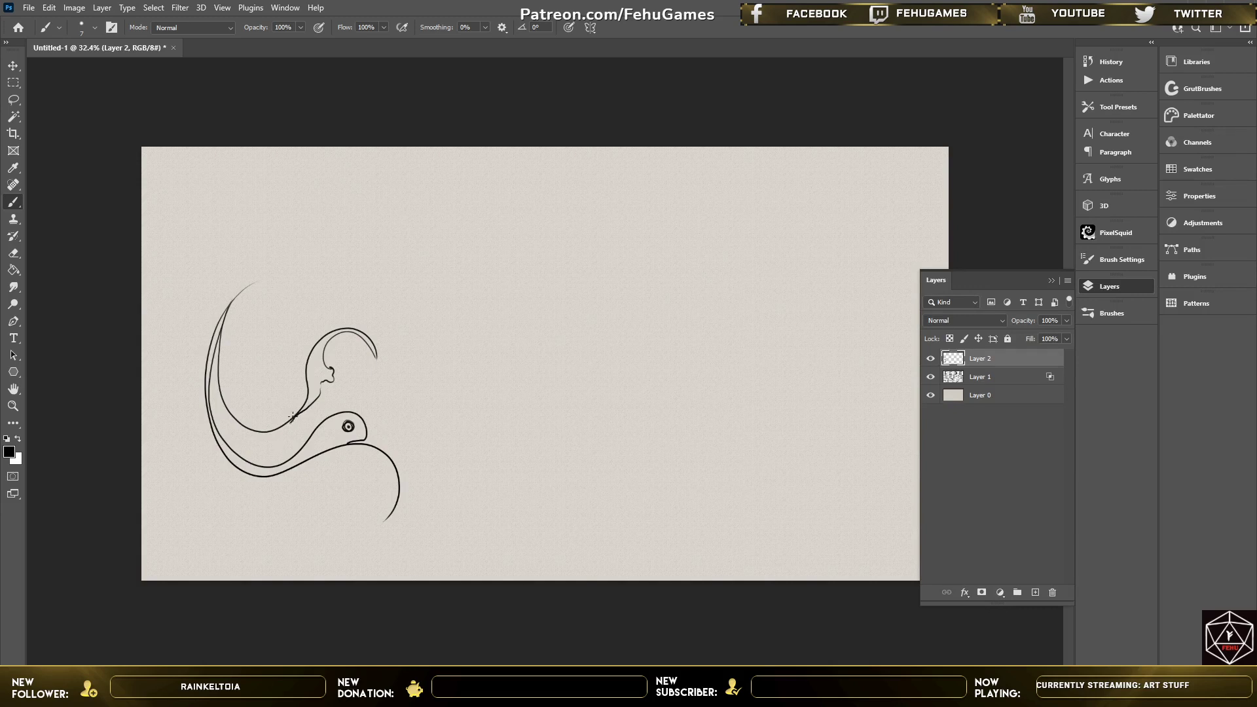
# Add scalloped edges and small ovals to the body, a round loop beneath the head, and a long wavy tail above.
pyautogui.moveTo(210, 400)
pyautogui.mouseDown()
pyautogui.moveTo(214, 385)
pyautogui.moveTo(212, 411)
pyautogui.moveTo(222, 403)
pyautogui.moveTo(224, 414)
pyautogui.mouseUp()
pyautogui.moveTo(216, 386)
pyautogui.mouseDown()
pyautogui.moveTo(226, 316)
pyautogui.moveTo(241, 288)
pyautogui.moveTo(264, 284)
pyautogui.moveTo(249, 287)
pyautogui.moveTo(219, 376)
pyautogui.mouseUp()
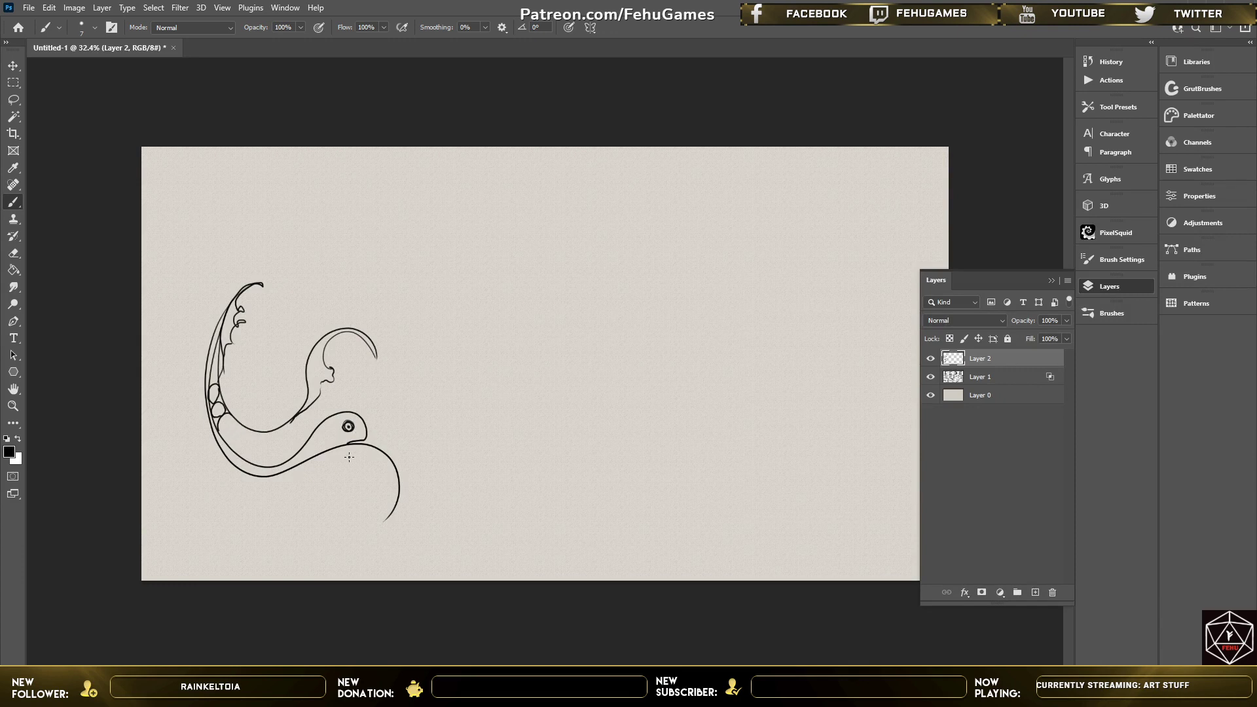
pyautogui.moveTo(381, 522)
pyautogui.mouseDown()
pyautogui.moveTo(385, 481)
pyautogui.moveTo(344, 467)
pyautogui.moveTo(319, 508)
pyautogui.moveTo(347, 521)
pyautogui.moveTo(383, 504)
pyautogui.mouseUp()
pyautogui.moveTo(374, 353)
pyautogui.mouseDown()
pyautogui.moveTo(377, 364)
pyautogui.moveTo(379, 348)
pyautogui.mouseUp()
pyautogui.moveTo(369, 328); pyautogui.dragTo(358, 318)
pyautogui.moveTo(210, 341)
pyautogui.mouseDown()
pyautogui.moveTo(244, 268)
pyautogui.moveTo(310, 239)
pyautogui.moveTo(371, 244)
pyautogui.moveTo(413, 204)
pyautogui.moveTo(408, 188)
pyautogui.moveTo(399, 222)
pyautogui.moveTo(342, 244)
pyautogui.moveTo(280, 236)
pyautogui.moveTo(235, 291)
pyautogui.moveTo(239, 256)
pyautogui.moveTo(265, 229)
pyautogui.moveTo(361, 262)
pyautogui.moveTo(403, 224)
pyautogui.mouseUp()
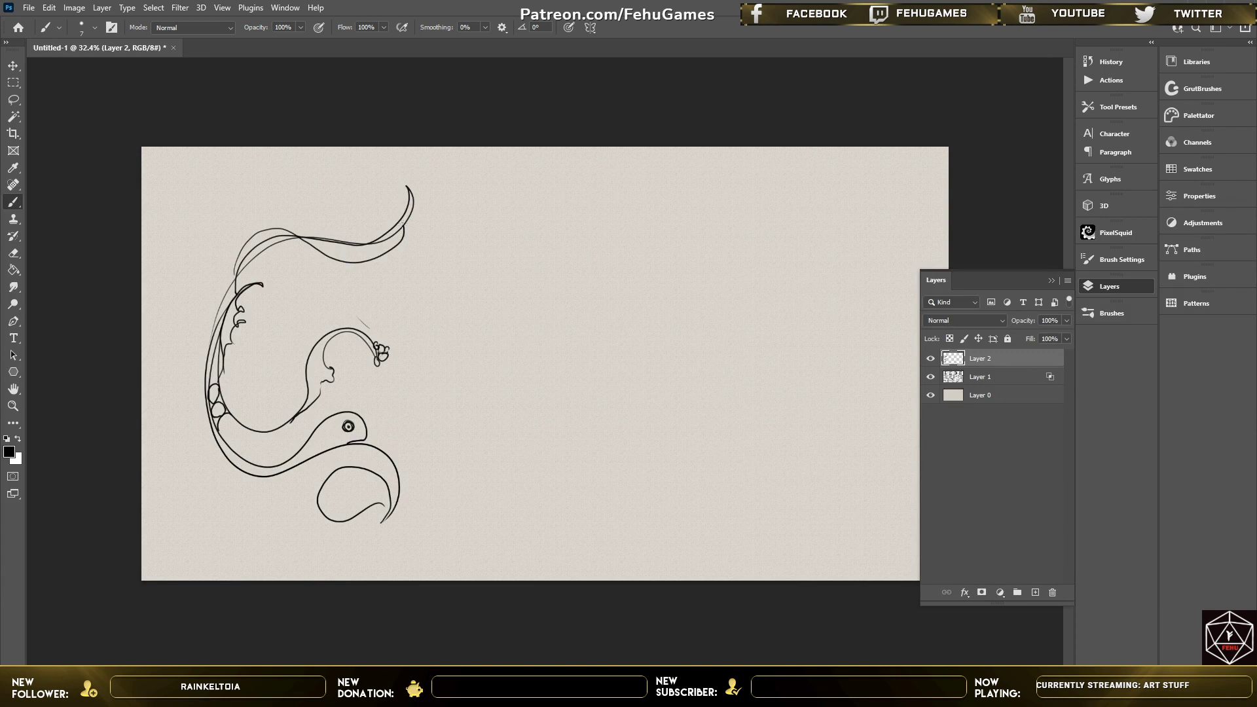
# Reduce the Eraser's size and return to the Brush tool.
pyautogui.press('e')
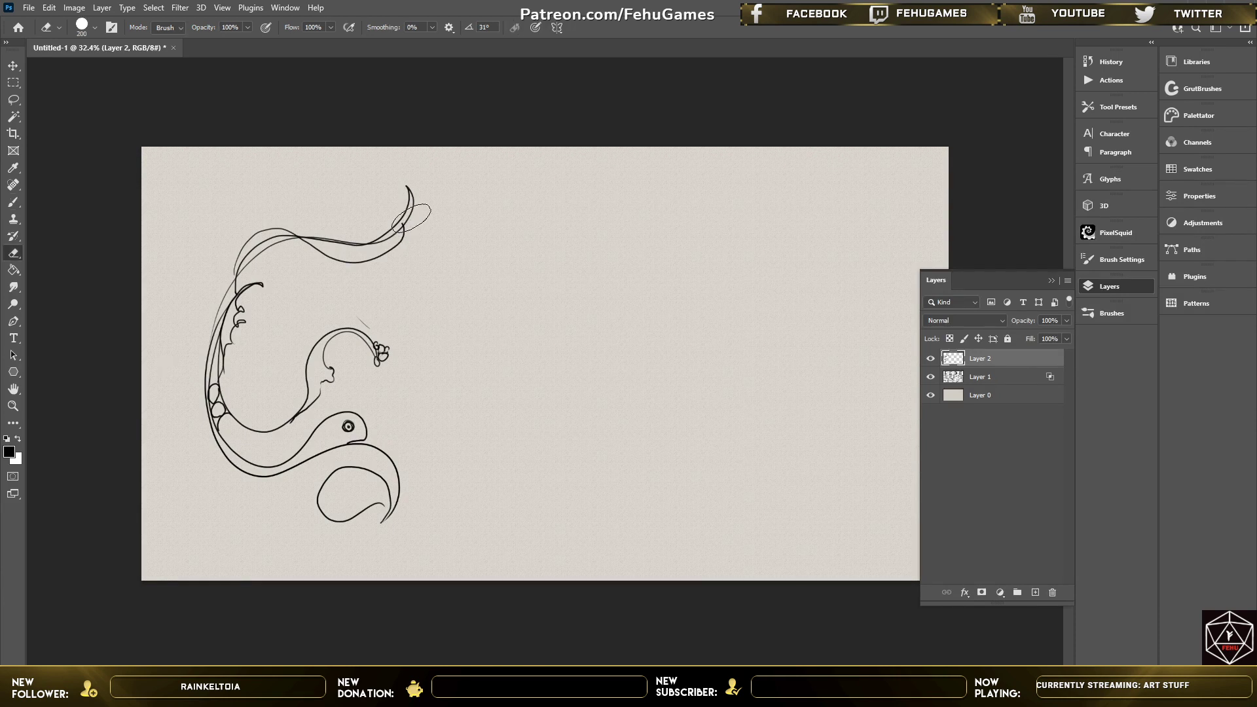
pyautogui.press('[')
pyautogui.press('[')
pyautogui.press('[')
pyautogui.press('[')
pyautogui.press('[')
pyautogui.press('[')
pyautogui.press('[')
pyautogui.press('[')
pyautogui.press('[')
pyautogui.press('[')
pyautogui.press('[')
pyautogui.press('[')
pyautogui.press('[')
pyautogui.press('b')
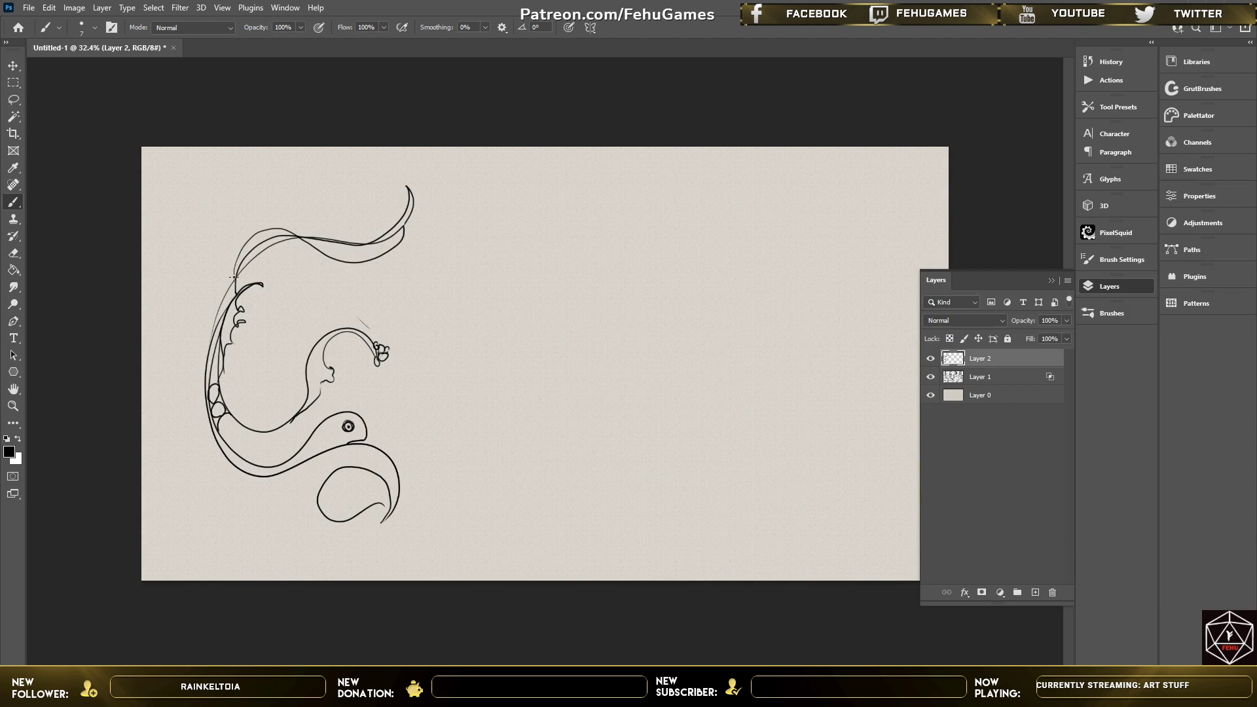
# Outline the creature's back with a jagged edge and add squiggles in the lower loop, body markings and a circle at the upper tip.
pyautogui.moveTo(234, 269)
pyautogui.mouseDown()
pyautogui.moveTo(206, 332)
pyautogui.moveTo(198, 417)
pyautogui.moveTo(230, 476)
pyautogui.moveTo(268, 485)
pyautogui.moveTo(313, 458)
pyautogui.mouseUp()
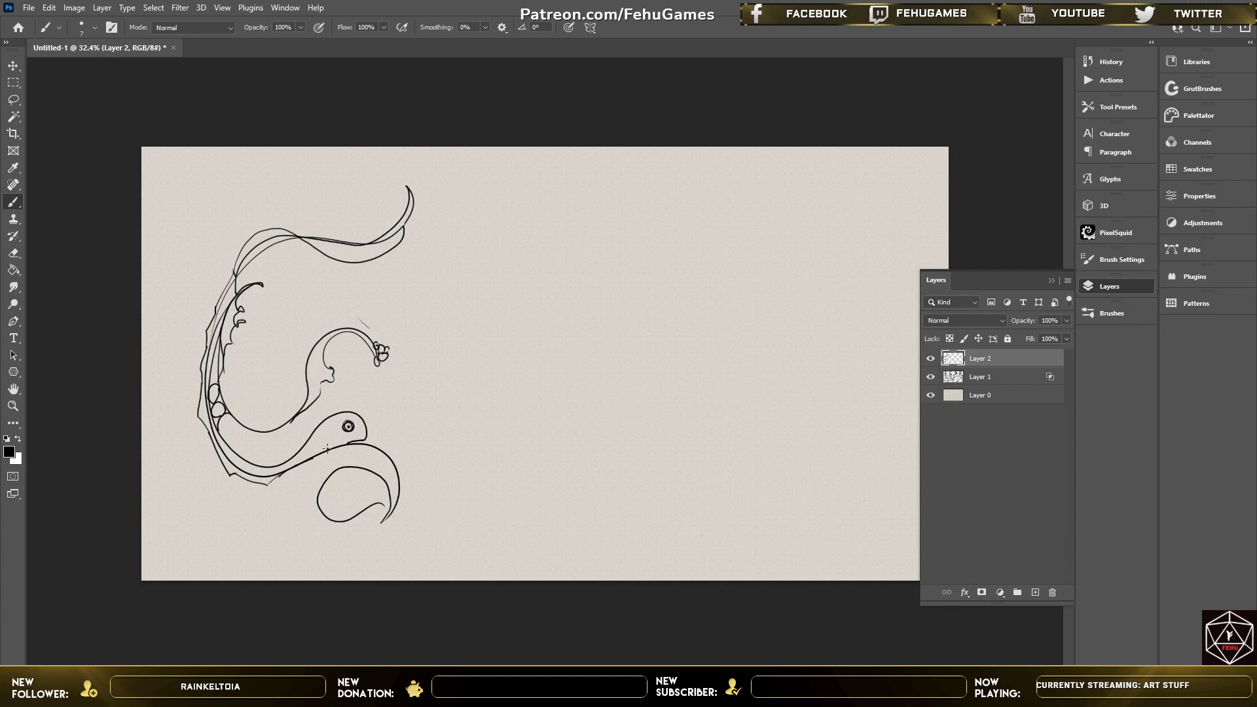
pyautogui.moveTo(332, 450)
pyautogui.mouseDown()
pyautogui.moveTo(390, 473)
pyautogui.moveTo(399, 502)
pyautogui.moveTo(339, 522)
pyautogui.mouseUp()
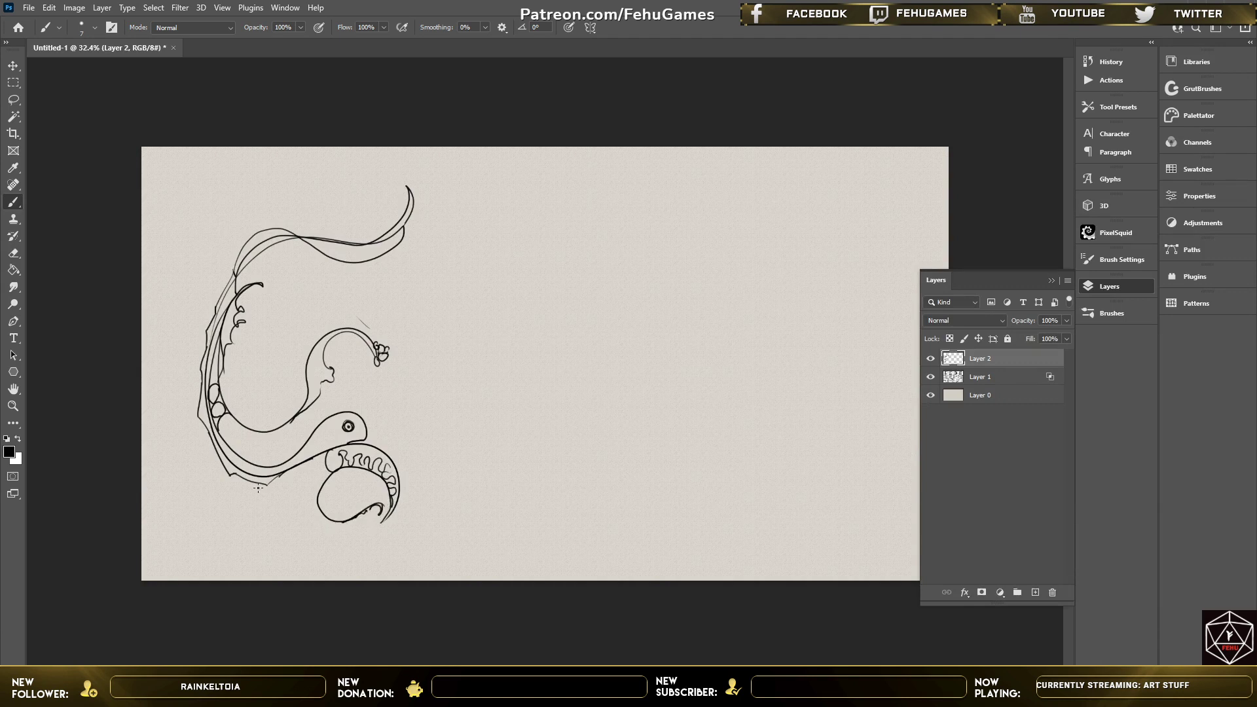
pyautogui.moveTo(231, 476); pyautogui.dragTo(269, 486)
pyautogui.moveTo(335, 412)
pyautogui.mouseDown()
pyautogui.moveTo(268, 467)
pyautogui.moveTo(220, 440)
pyautogui.moveTo(224, 418)
pyautogui.moveTo(233, 431)
pyautogui.mouseUp()
pyautogui.moveTo(265, 296)
pyautogui.mouseDown()
pyautogui.moveTo(275, 289)
pyautogui.moveTo(275, 324)
pyautogui.moveTo(270, 300)
pyautogui.mouseUp()
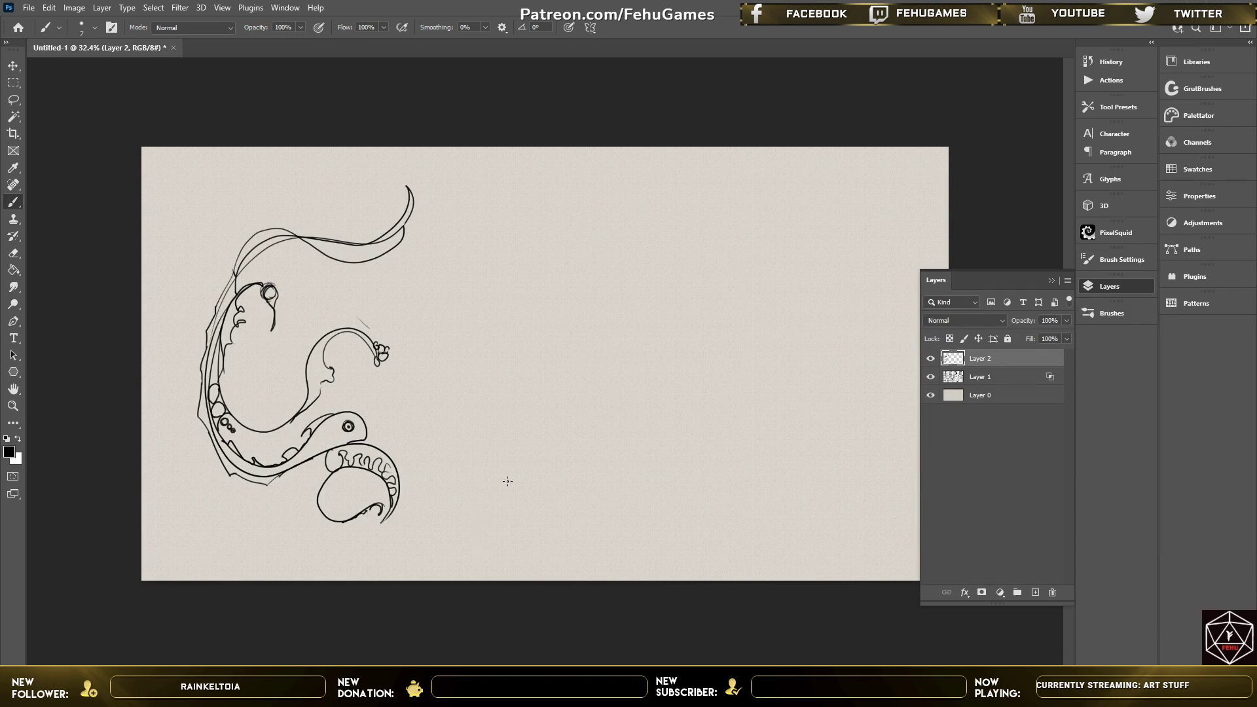
# Draw five parallel vertical columns beside the creature, joined by curved, pointed upper and lower edges.
pyautogui.moveTo(477, 545); pyautogui.dragTo(478, 334)
pyautogui.moveTo(462, 386)
pyautogui.mouseDown()
pyautogui.moveTo(462, 546)
pyautogui.moveTo(447, 523)
pyautogui.moveTo(448, 406)
pyautogui.mouseUp()
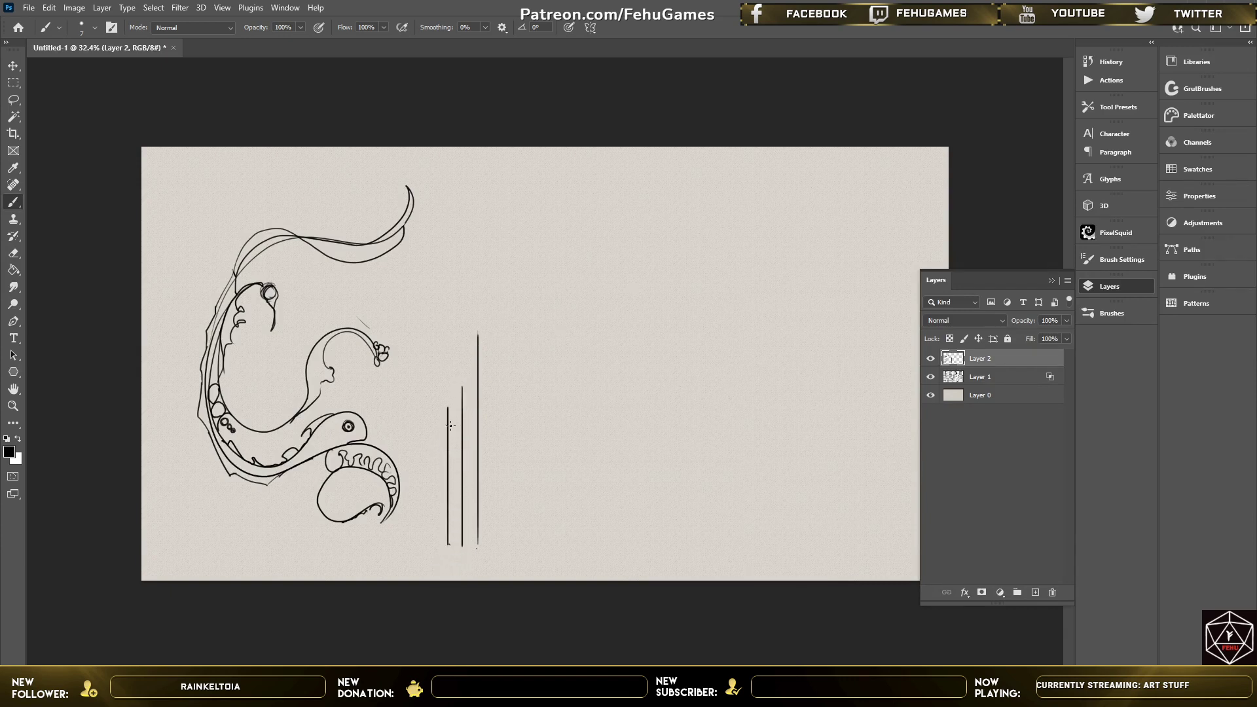
pyautogui.moveTo(436, 545); pyautogui.dragTo(438, 428)
pyautogui.moveTo(424, 538); pyautogui.dragTo(424, 440)
pyautogui.moveTo(427, 441); pyautogui.dragTo(435, 431)
pyautogui.moveTo(424, 538); pyautogui.dragTo(434, 542)
pyautogui.moveTo(432, 542); pyautogui.dragTo(443, 559)
pyautogui.moveTo(435, 434); pyautogui.dragTo(461, 387)
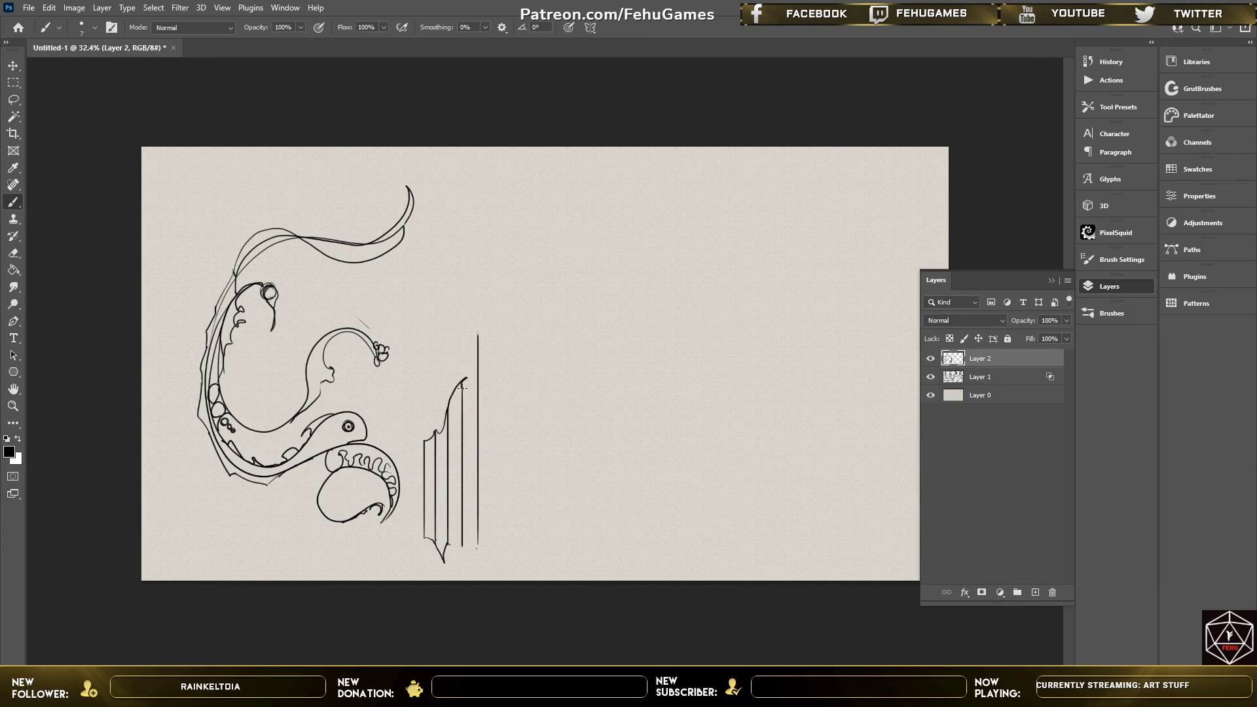
# Draw a winding squiggle at the columns' base and add small round tips to the lower loop and the columns' upper edge.
pyautogui.moveTo(447, 542)
pyautogui.mouseDown()
pyautogui.moveTo(464, 560)
pyautogui.moveTo(466, 545)
pyautogui.moveTo(499, 539)
pyautogui.moveTo(507, 532)
pyautogui.moveTo(491, 520)
pyautogui.moveTo(510, 496)
pyautogui.moveTo(529, 495)
pyautogui.moveTo(519, 513)
pyautogui.moveTo(529, 531)
pyautogui.moveTo(538, 498)
pyautogui.moveTo(511, 480)
pyautogui.moveTo(489, 493)
pyautogui.moveTo(484, 518)
pyautogui.mouseUp()
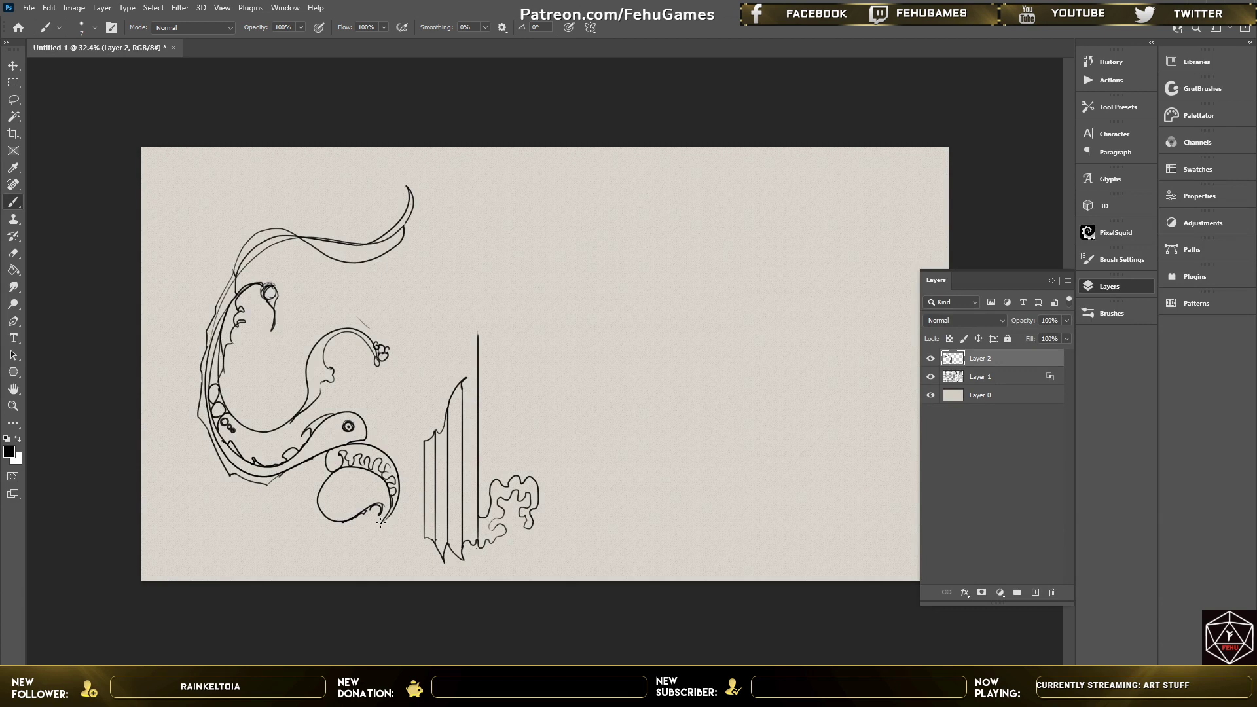
pyautogui.moveTo(381, 525); pyautogui.dragTo(383, 544)
pyautogui.moveTo(420, 447)
pyautogui.mouseDown()
pyautogui.moveTo(399, 499)
pyautogui.moveTo(413, 464)
pyautogui.moveTo(386, 475)
pyautogui.moveTo(404, 481)
pyautogui.moveTo(411, 462)
pyautogui.moveTo(400, 493)
pyautogui.moveTo(435, 430)
pyautogui.mouseUp()
pyautogui.moveTo(466, 378); pyautogui.dragTo(464, 374)
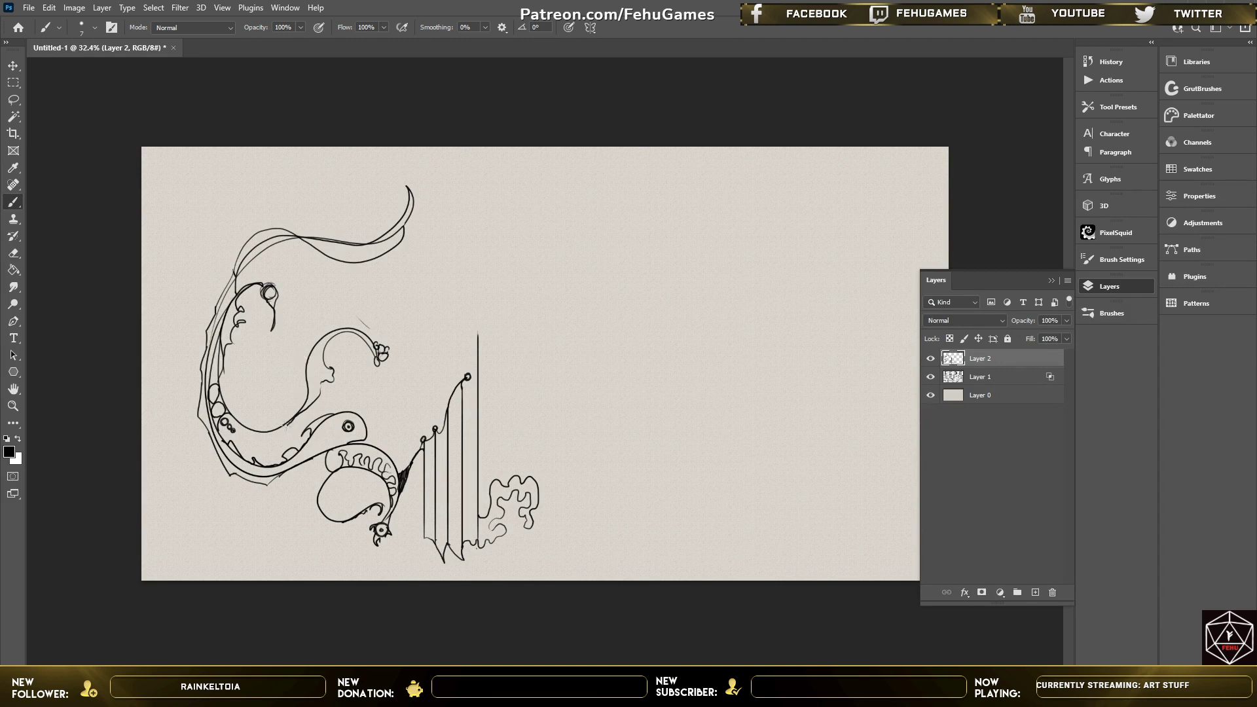
# Build a second creature head with two eyes and a banded neck over the middle tendril.
pyautogui.moveTo(303, 402)
pyautogui.mouseDown()
pyautogui.moveTo(294, 343)
pyautogui.moveTo(312, 345)
pyautogui.moveTo(339, 299)
pyautogui.moveTo(367, 294)
pyautogui.moveTo(351, 294)
pyautogui.moveTo(364, 335)
pyautogui.mouseUp()
pyautogui.moveTo(313, 354)
pyautogui.mouseDown()
pyautogui.moveTo(324, 352)
pyautogui.moveTo(308, 384)
pyautogui.moveTo(320, 388)
pyautogui.mouseUp()
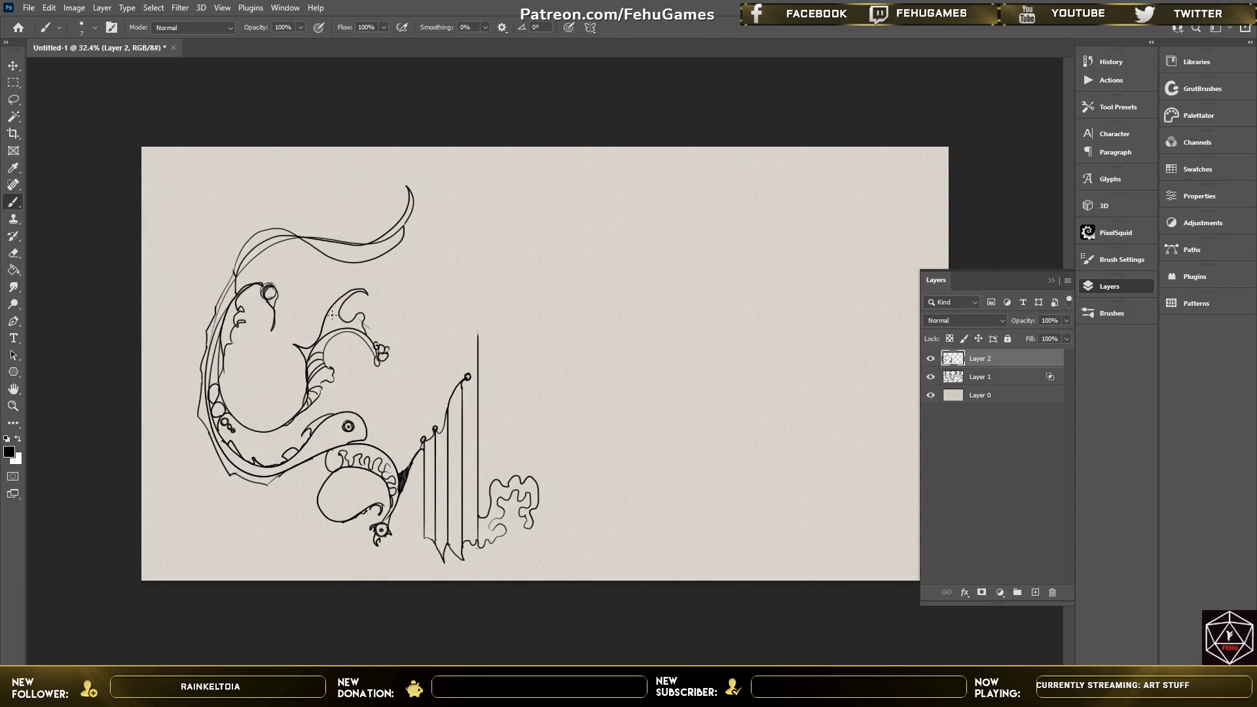
pyautogui.moveTo(325, 321)
pyautogui.mouseDown()
pyautogui.moveTo(330, 333)
pyautogui.moveTo(344, 324)
pyautogui.moveTo(326, 326)
pyautogui.mouseUp()
pyautogui.moveTo(333, 310)
pyautogui.mouseDown()
pyautogui.moveTo(360, 296)
pyautogui.moveTo(352, 313)
pyautogui.moveTo(393, 297)
pyautogui.moveTo(363, 318)
pyautogui.moveTo(369, 331)
pyautogui.moveTo(408, 323)
pyautogui.moveTo(418, 297)
pyautogui.moveTo(370, 337)
pyautogui.mouseUp()
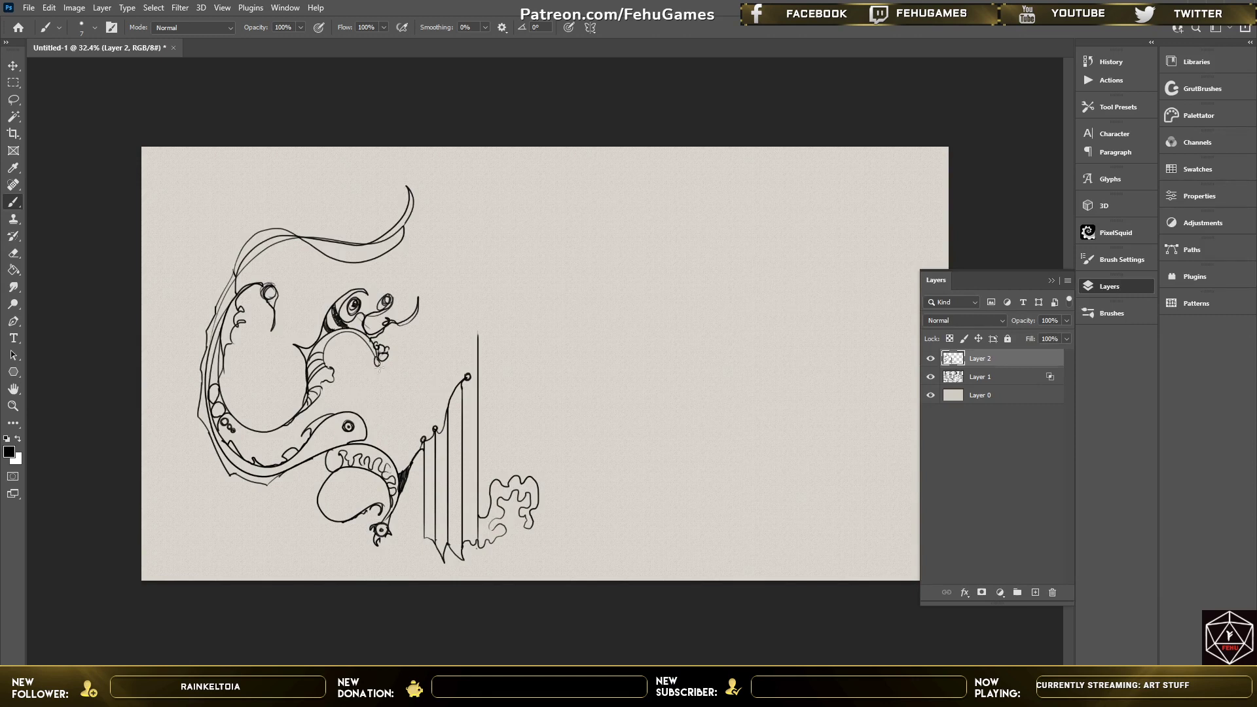
# Extend the columns with a forked trunk above and splayed, circle-tipped roots below, lengthening the drip under the second head.
pyautogui.moveTo(378, 367); pyautogui.dragTo(378, 376)
pyautogui.moveTo(475, 329)
pyautogui.mouseDown()
pyautogui.moveTo(466, 303)
pyautogui.moveTo(482, 335)
pyautogui.moveTo(493, 315)
pyautogui.moveTo(479, 356)
pyautogui.moveTo(484, 507)
pyautogui.moveTo(441, 553)
pyautogui.moveTo(422, 534)
pyautogui.moveTo(398, 558)
pyautogui.moveTo(424, 500)
pyautogui.mouseUp()
pyautogui.moveTo(398, 559); pyautogui.dragTo(467, 563)
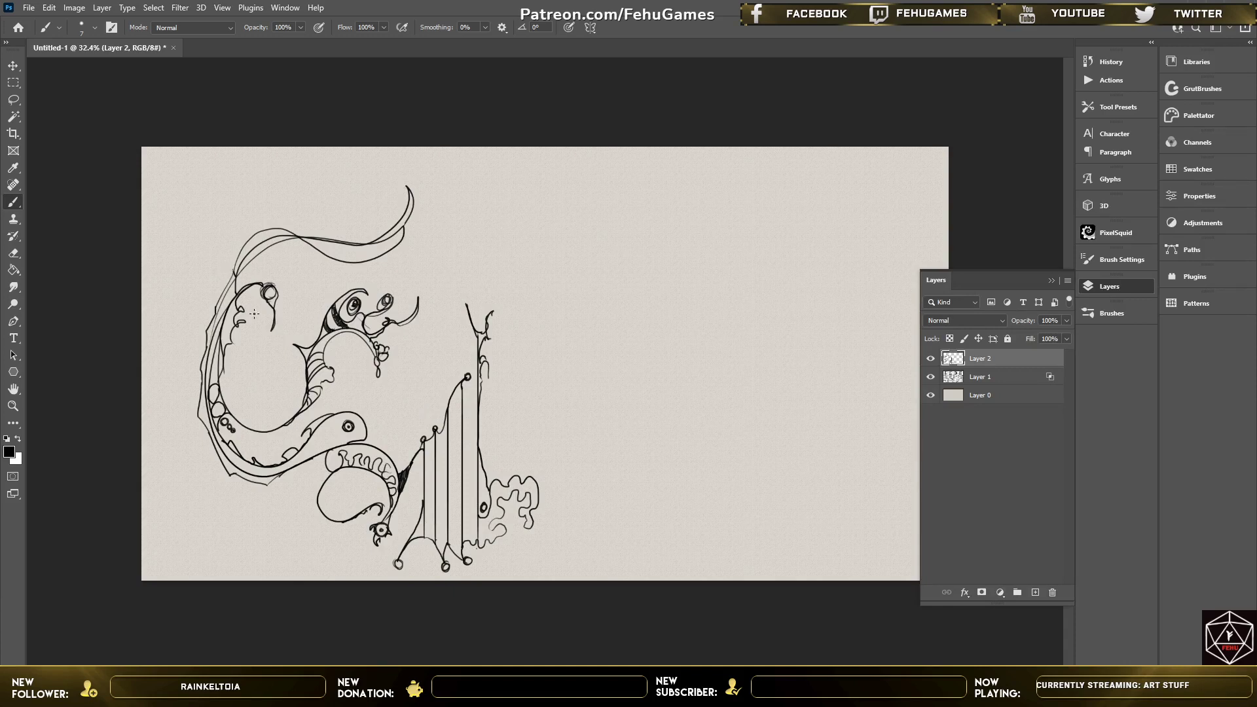
# Darken the creature's upper back, dot a row of spots along its body, and hang a ragged drip from the upper circle.
pyautogui.moveTo(232, 284)
pyautogui.mouseDown()
pyautogui.moveTo(217, 322)
pyautogui.moveTo(231, 280)
pyautogui.moveTo(213, 341)
pyautogui.moveTo(231, 292)
pyautogui.mouseUp()
pyautogui.moveTo(240, 433); pyautogui.dragTo(242, 436)
pyautogui.click(245, 437)
pyautogui.click(251, 438)
pyautogui.click(256, 440)
pyautogui.moveTo(271, 331)
pyautogui.mouseDown()
pyautogui.moveTo(269, 383)
pyautogui.moveTo(261, 343)
pyautogui.mouseUp()
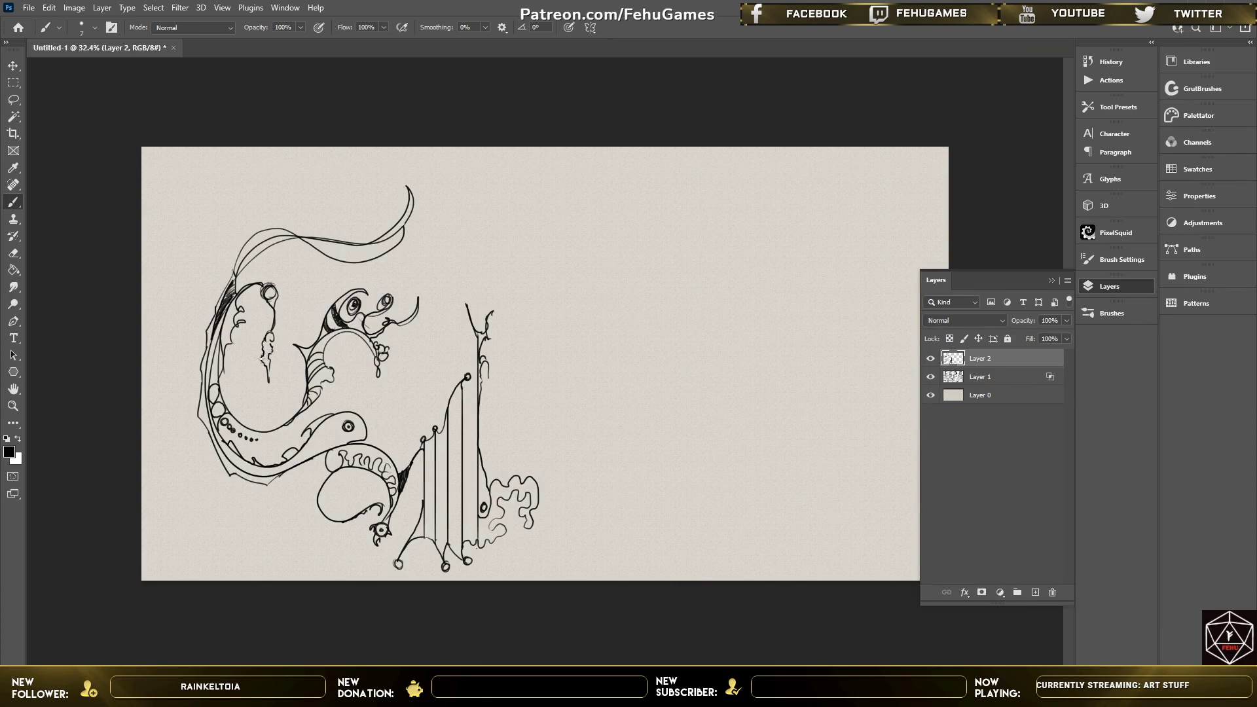
pyautogui.moveTo(265, 362); pyautogui.dragTo(267, 333)
pyautogui.moveTo(267, 340); pyautogui.dragTo(268, 334)
# Hatch dark shading between the last two columns and clean up its edge with the Eraser.
pyautogui.moveTo(462, 440)
pyautogui.mouseDown()
pyautogui.moveTo(478, 415)
pyautogui.moveTo(455, 453)
pyautogui.moveTo(464, 475)
pyautogui.mouseUp()
pyautogui.moveTo(473, 460)
pyautogui.mouseDown()
pyautogui.moveTo(479, 511)
pyautogui.moveTo(473, 495)
pyautogui.mouseUp()
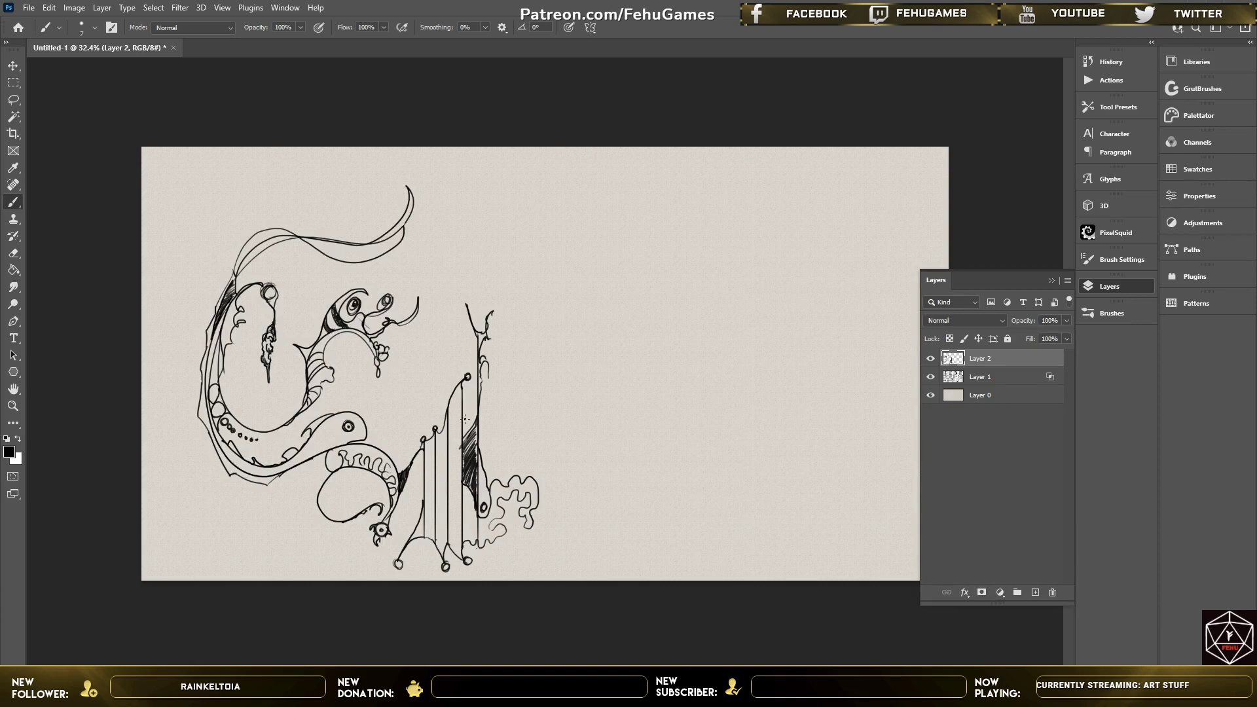
pyautogui.moveTo(461, 444); pyautogui.dragTo(458, 459)
pyautogui.press('e')
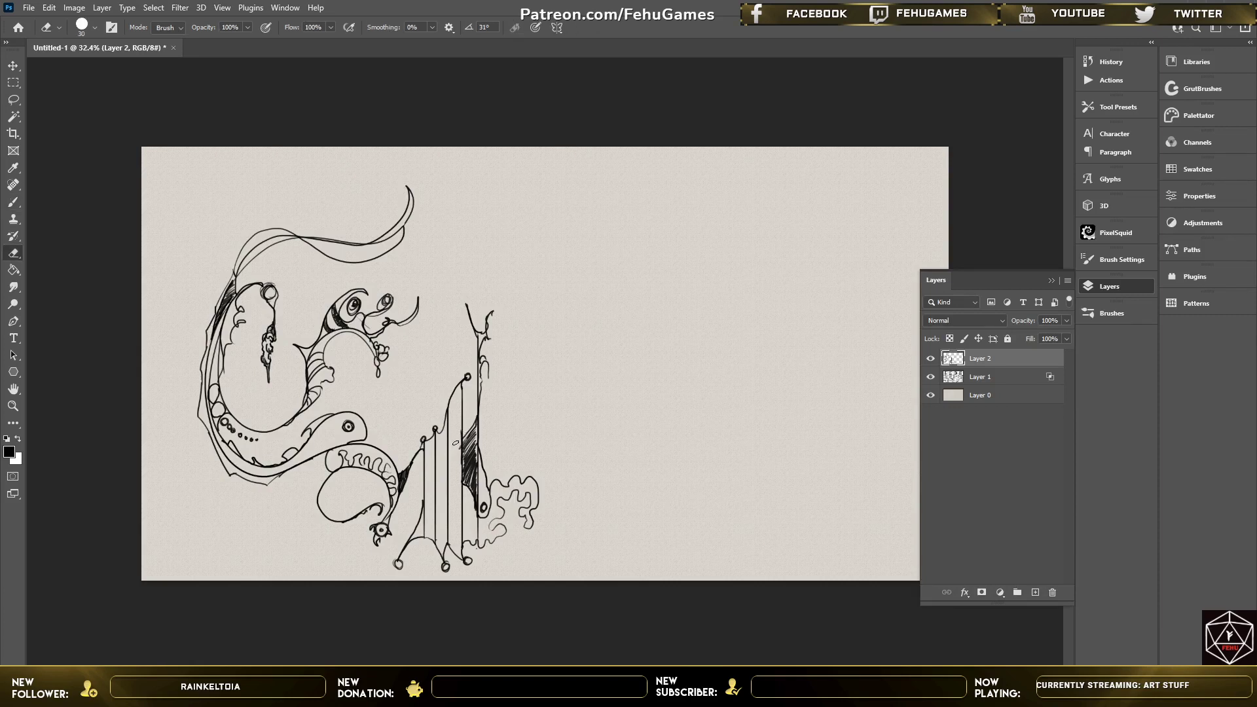
pyautogui.press('b')
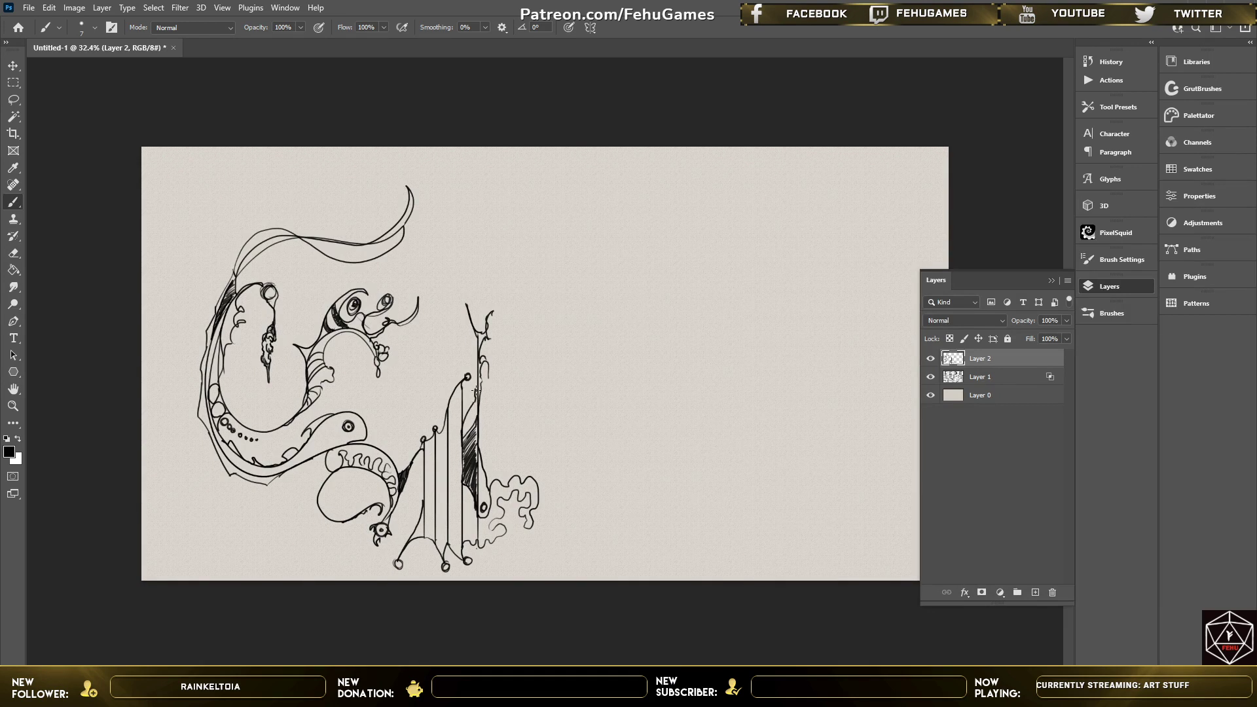
# Add small curls along the trunk's outer edge and dark dots within the winding squiggle.
pyautogui.moveTo(475, 390)
pyautogui.mouseDown()
pyautogui.moveTo(468, 430)
pyautogui.moveTo(494, 396)
pyautogui.moveTo(479, 426)
pyautogui.moveTo(481, 446)
pyautogui.moveTo(494, 419)
pyautogui.moveTo(489, 482)
pyautogui.mouseUp()
pyautogui.click(528, 525)
pyautogui.click(501, 530)
pyautogui.moveTo(496, 482); pyautogui.dragTo(499, 483)
# Draw coiled ribbing inside the middle tendril and antler-like branches rising from the upper tail.
pyautogui.moveTo(352, 333)
pyautogui.mouseDown()
pyautogui.moveTo(328, 345)
pyautogui.moveTo(353, 383)
pyautogui.moveTo(343, 395)
pyautogui.moveTo(343, 369)
pyautogui.mouseUp()
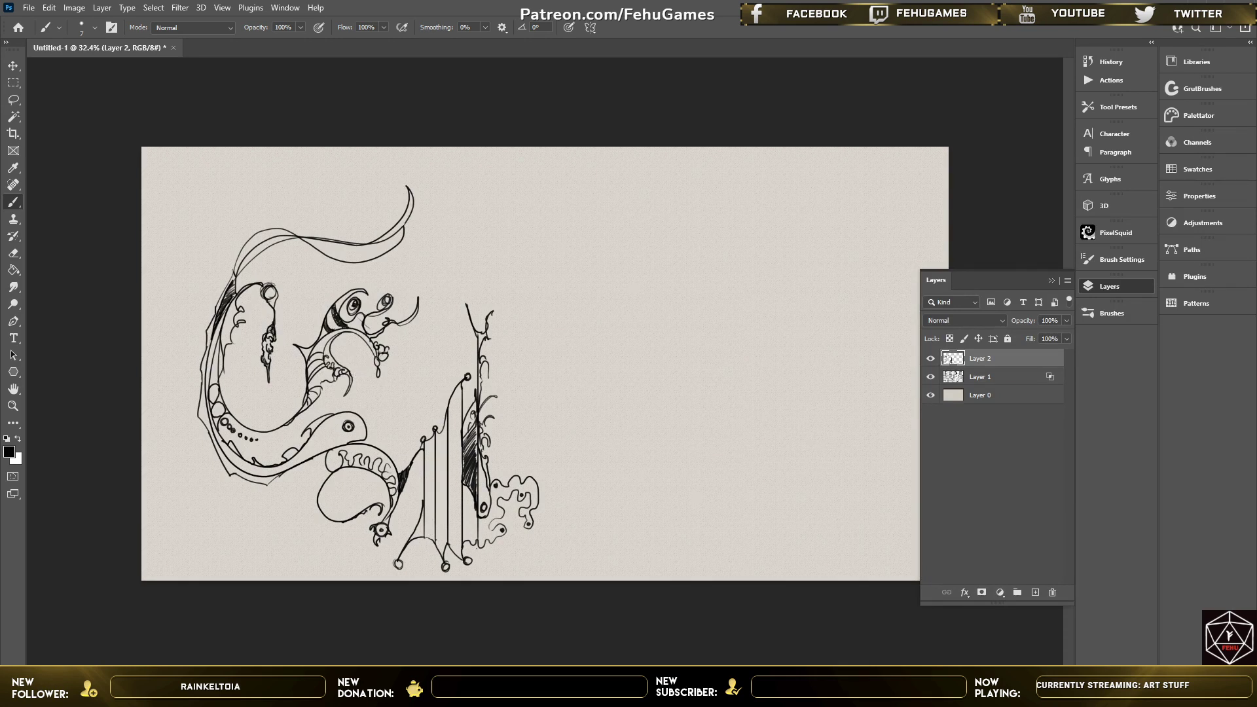
pyautogui.moveTo(333, 341)
pyautogui.mouseDown()
pyautogui.moveTo(359, 373)
pyautogui.moveTo(350, 397)
pyautogui.moveTo(333, 393)
pyautogui.moveTo(287, 423)
pyautogui.mouseUp()
pyautogui.moveTo(247, 268)
pyautogui.mouseDown()
pyautogui.moveTo(243, 283)
pyautogui.moveTo(274, 195)
pyautogui.moveTo(269, 227)
pyautogui.moveTo(301, 234)
pyautogui.moveTo(326, 198)
pyautogui.moveTo(325, 236)
pyautogui.mouseUp()
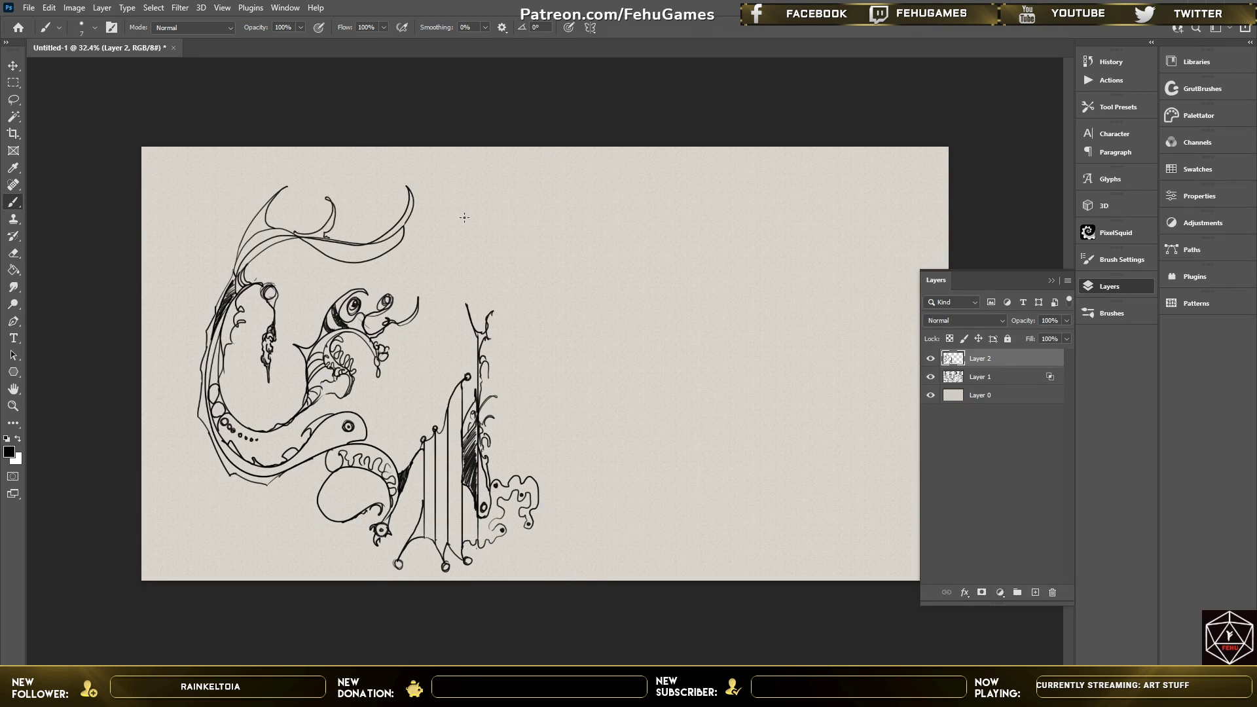
# Draw branches fanning out from the trunk, with a shaded cone, curling tendrils and a ragged upper limb.
pyautogui.moveTo(481, 357); pyautogui.dragTo(529, 326)
pyautogui.moveTo(481, 360)
pyautogui.mouseDown()
pyautogui.moveTo(531, 337)
pyautogui.moveTo(491, 358)
pyautogui.moveTo(548, 353)
pyautogui.moveTo(485, 354)
pyautogui.moveTo(531, 348)
pyautogui.mouseUp()
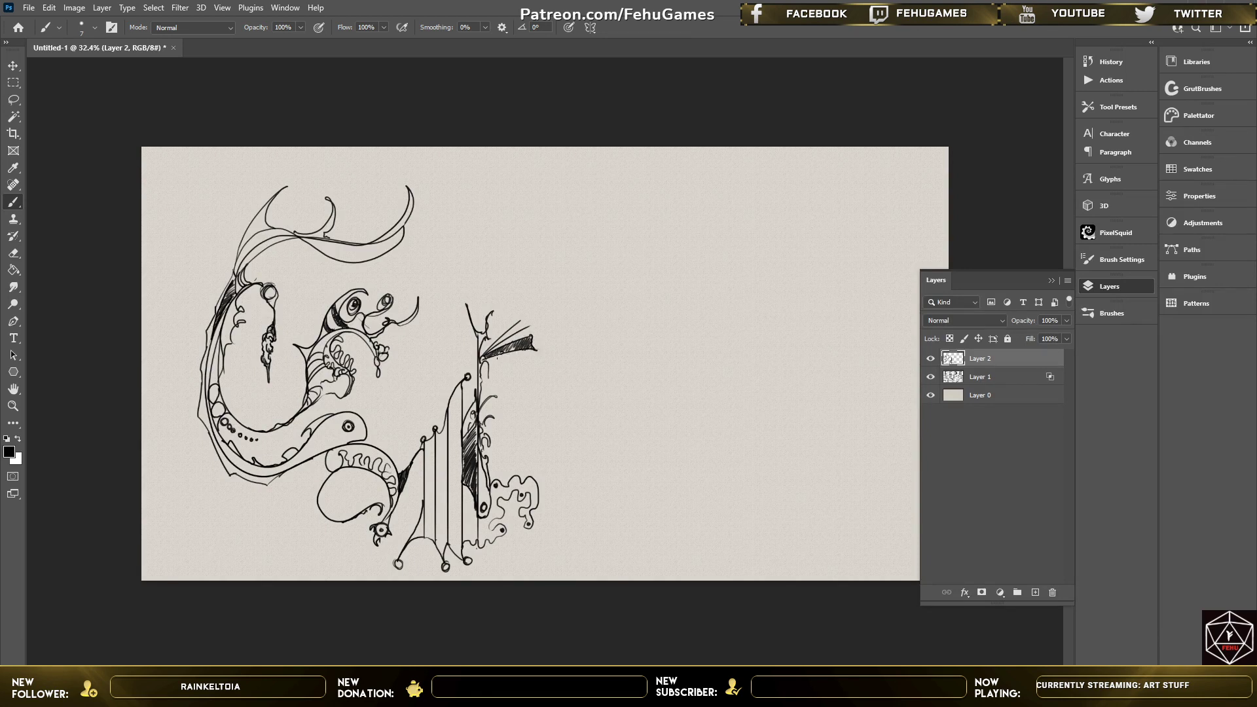
pyautogui.moveTo(497, 358)
pyautogui.mouseDown()
pyautogui.moveTo(506, 396)
pyautogui.moveTo(518, 352)
pyautogui.moveTo(544, 345)
pyautogui.moveTo(515, 354)
pyautogui.moveTo(527, 368)
pyautogui.moveTo(507, 395)
pyautogui.moveTo(521, 397)
pyautogui.moveTo(511, 426)
pyautogui.moveTo(506, 409)
pyautogui.moveTo(526, 420)
pyautogui.moveTo(513, 438)
pyautogui.moveTo(527, 422)
pyautogui.moveTo(517, 407)
pyautogui.moveTo(546, 384)
pyautogui.mouseUp()
pyautogui.moveTo(567, 364)
pyautogui.mouseDown()
pyautogui.moveTo(545, 323)
pyautogui.moveTo(560, 346)
pyautogui.mouseUp()
pyautogui.moveTo(570, 335); pyautogui.dragTo(580, 328)
pyautogui.moveTo(474, 307)
pyautogui.mouseDown()
pyautogui.moveTo(542, 267)
pyautogui.moveTo(498, 296)
pyautogui.moveTo(489, 339)
pyautogui.moveTo(547, 287)
pyautogui.moveTo(517, 321)
pyautogui.moveTo(538, 283)
pyautogui.moveTo(505, 317)
pyautogui.moveTo(551, 265)
pyautogui.mouseUp()
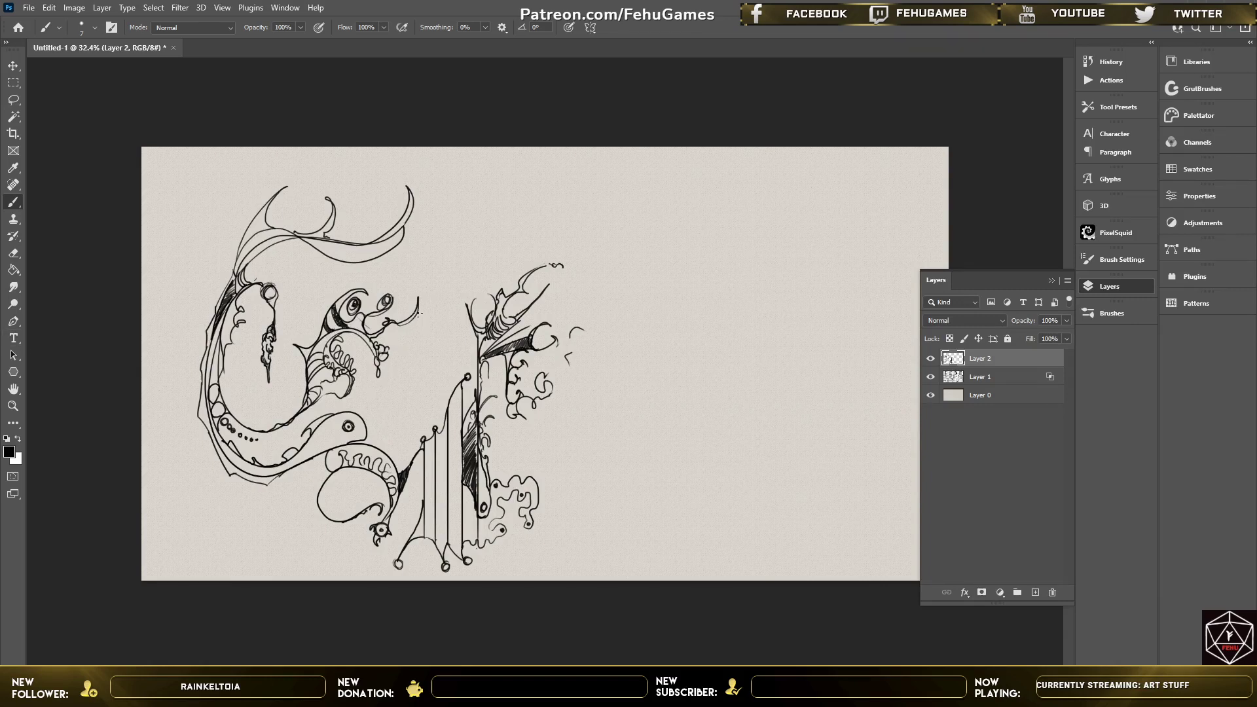
# Draw a spiky hanging stem beside the second head and a cross-hatched, cracked bulb above the columns.
pyautogui.moveTo(411, 342); pyautogui.dragTo(411, 379)
pyautogui.moveTo(419, 346)
pyautogui.mouseDown()
pyautogui.moveTo(412, 360)
pyautogui.moveTo(412, 325)
pyautogui.mouseUp()
pyautogui.moveTo(419, 275)
pyautogui.mouseDown()
pyautogui.moveTo(471, 239)
pyautogui.moveTo(456, 229)
pyautogui.moveTo(420, 294)
pyautogui.mouseUp()
pyautogui.moveTo(473, 261)
pyautogui.mouseDown()
pyautogui.moveTo(430, 278)
pyautogui.moveTo(436, 241)
pyautogui.moveTo(437, 284)
pyautogui.moveTo(425, 261)
pyautogui.moveTo(460, 264)
pyautogui.moveTo(421, 291)
pyautogui.moveTo(424, 263)
pyautogui.moveTo(440, 295)
pyautogui.moveTo(461, 272)
pyautogui.moveTo(465, 256)
pyautogui.moveTo(435, 272)
pyautogui.moveTo(440, 236)
pyautogui.moveTo(441, 271)
pyautogui.moveTo(432, 242)
pyautogui.moveTo(452, 231)
pyautogui.moveTo(466, 246)
pyautogui.moveTo(444, 233)
pyautogui.moveTo(428, 261)
pyautogui.moveTo(468, 263)
pyautogui.moveTo(455, 288)
pyautogui.moveTo(413, 276)
pyautogui.moveTo(413, 263)
pyautogui.moveTo(441, 298)
pyautogui.moveTo(421, 291)
pyautogui.moveTo(471, 273)
pyautogui.moveTo(449, 296)
pyautogui.moveTo(421, 291)
pyautogui.moveTo(472, 269)
pyautogui.moveTo(429, 286)
pyautogui.moveTo(451, 293)
pyautogui.moveTo(415, 277)
pyautogui.moveTo(446, 288)
pyautogui.moveTo(469, 270)
pyautogui.moveTo(448, 295)
pyautogui.moveTo(420, 288)
pyautogui.moveTo(458, 276)
pyautogui.moveTo(440, 292)
pyautogui.moveTo(472, 267)
pyautogui.moveTo(424, 288)
pyautogui.moveTo(468, 285)
pyautogui.moveTo(462, 298)
pyautogui.moveTo(473, 281)
pyautogui.moveTo(445, 305)
pyautogui.moveTo(472, 282)
pyautogui.moveTo(441, 244)
pyautogui.moveTo(457, 232)
pyautogui.moveTo(441, 274)
pyautogui.moveTo(452, 227)
pyautogui.mouseUp()
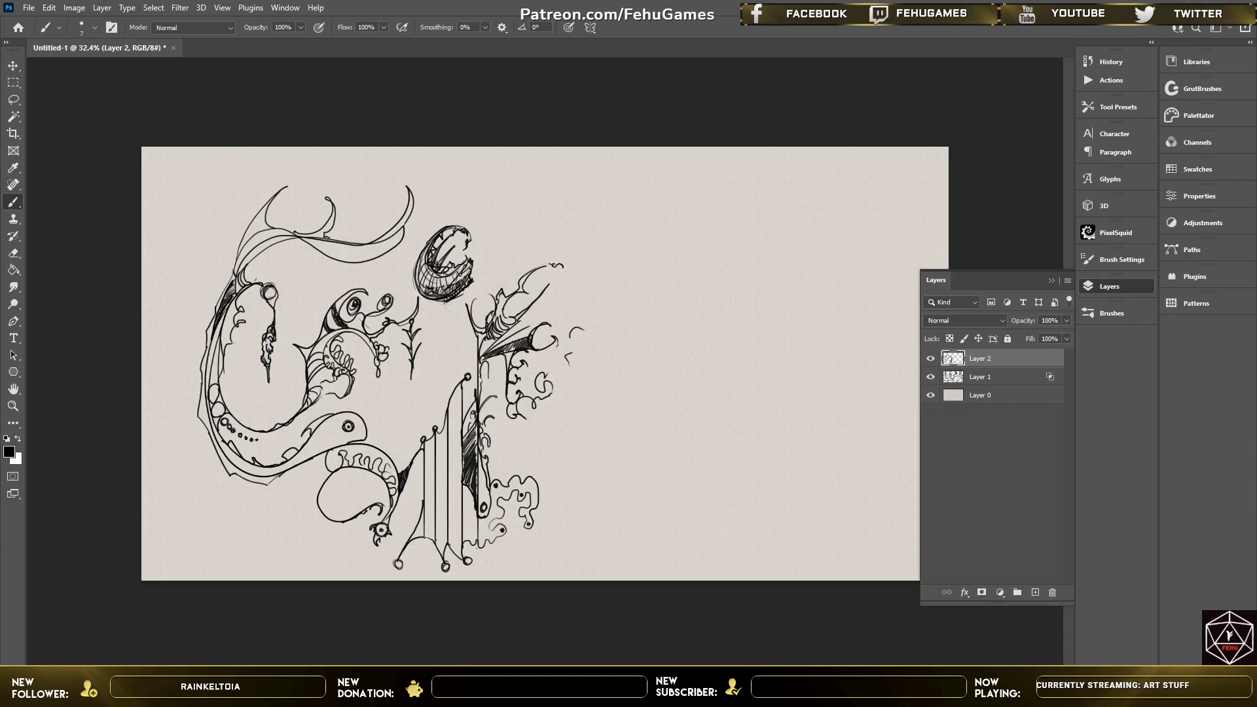
# Connect the bulb to the columns with a long ribbed stem and shade its folds down to the column tops.
pyautogui.moveTo(425, 293); pyautogui.dragTo(441, 345)
pyautogui.moveTo(456, 297)
pyautogui.mouseDown()
pyautogui.moveTo(455, 358)
pyautogui.moveTo(440, 375)
pyautogui.mouseUp()
pyautogui.moveTo(440, 332)
pyautogui.mouseDown()
pyautogui.moveTo(452, 411)
pyautogui.moveTo(439, 359)
pyautogui.moveTo(436, 436)
pyautogui.mouseUp()
pyautogui.moveTo(447, 381)
pyautogui.mouseDown()
pyautogui.moveTo(433, 433)
pyautogui.moveTo(448, 405)
pyautogui.moveTo(446, 334)
pyautogui.moveTo(451, 392)
pyautogui.mouseUp()
pyautogui.moveTo(453, 349); pyautogui.dragTo(461, 386)
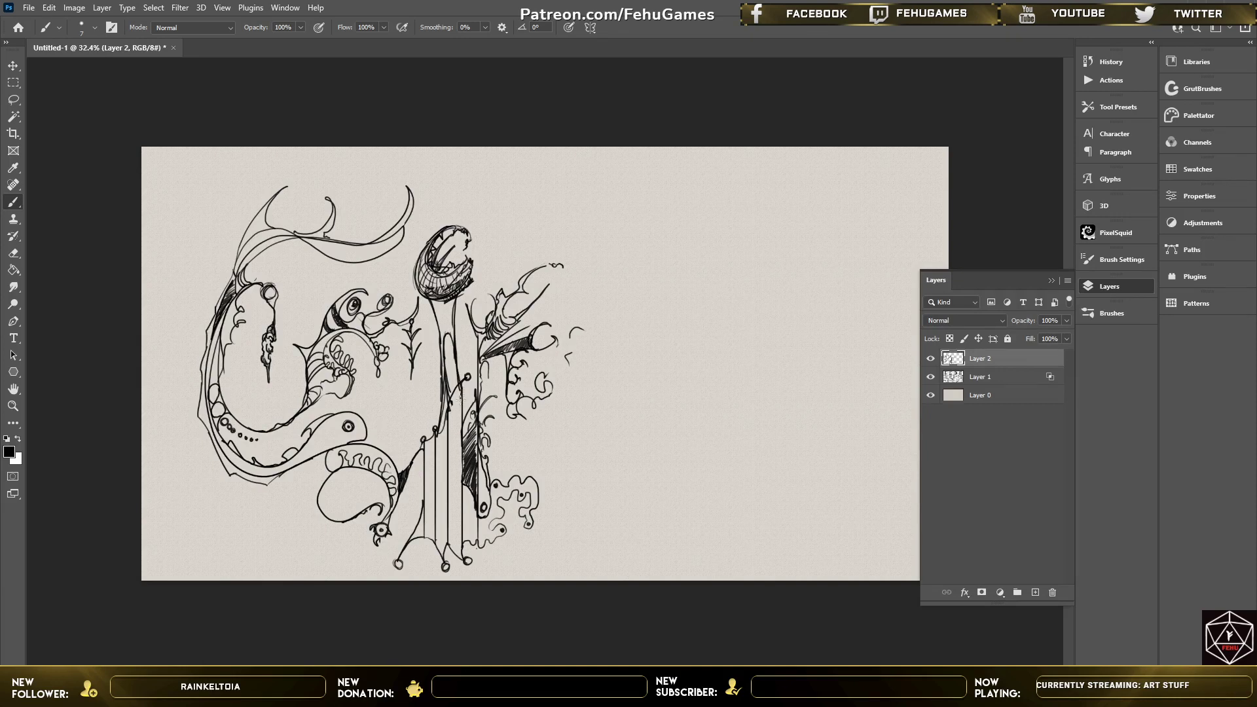
pyautogui.moveTo(454, 339); pyautogui.dragTo(451, 394)
pyautogui.moveTo(449, 309)
pyautogui.mouseDown()
pyautogui.moveTo(441, 318)
pyautogui.moveTo(435, 306)
pyautogui.moveTo(466, 296)
pyautogui.moveTo(456, 337)
pyautogui.mouseUp()
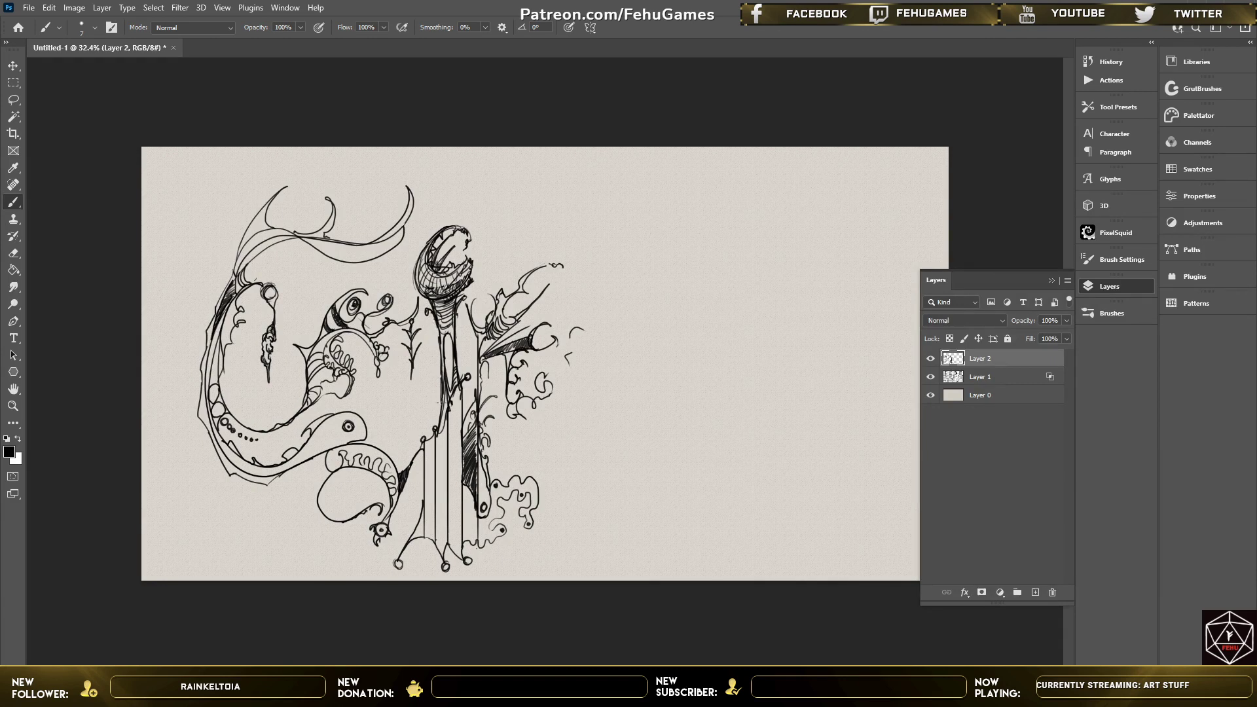
pyautogui.moveTo(434, 428); pyautogui.dragTo(423, 440)
# Shade the trunk's upper branches and lower stem, and draw a horned, banded tendril rising above the branches.
pyautogui.moveTo(486, 396)
pyautogui.mouseDown()
pyautogui.moveTo(490, 369)
pyautogui.moveTo(485, 384)
pyautogui.moveTo(525, 328)
pyautogui.moveTo(498, 337)
pyautogui.moveTo(514, 337)
pyautogui.moveTo(544, 292)
pyautogui.moveTo(520, 320)
pyautogui.moveTo(546, 298)
pyautogui.mouseUp()
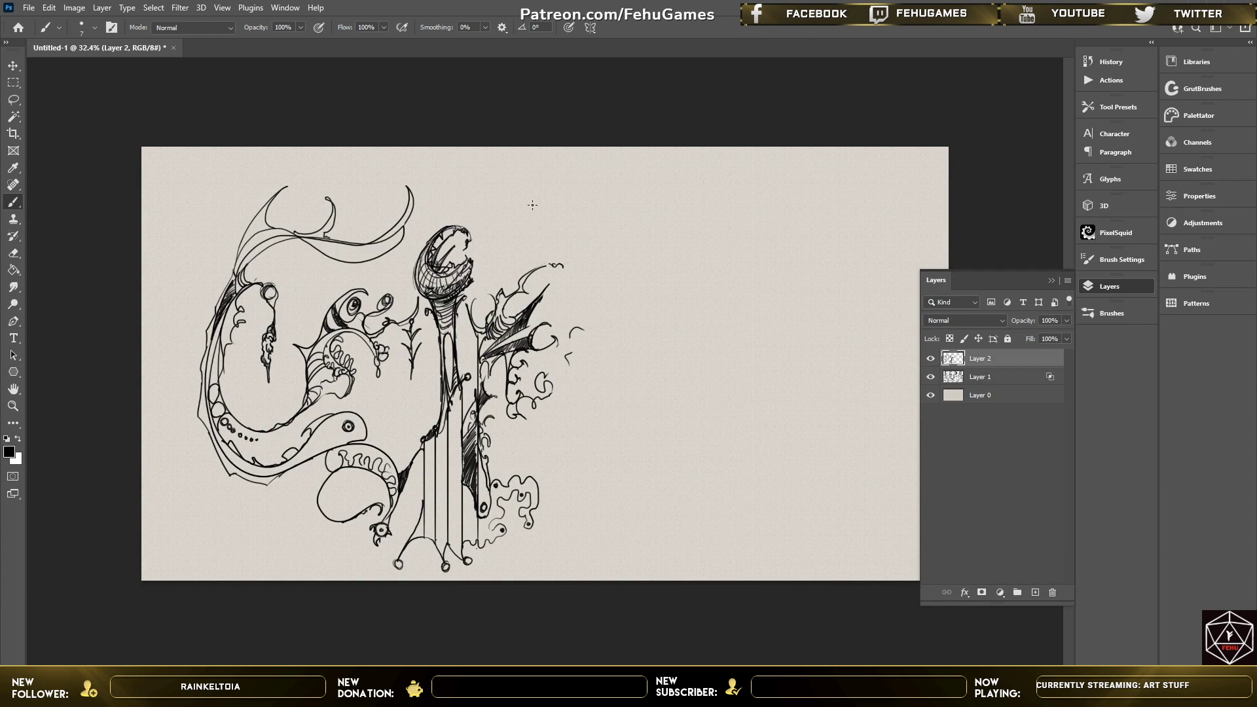
pyautogui.moveTo(533, 267)
pyautogui.mouseDown()
pyautogui.moveTo(504, 237)
pyautogui.moveTo(514, 206)
pyautogui.moveTo(552, 216)
pyautogui.moveTo(575, 191)
pyautogui.moveTo(548, 164)
pyautogui.moveTo(562, 197)
pyautogui.moveTo(486, 187)
pyautogui.moveTo(505, 198)
pyautogui.moveTo(510, 255)
pyautogui.moveTo(546, 265)
pyautogui.mouseUp()
pyautogui.moveTo(523, 204)
pyautogui.mouseDown()
pyautogui.moveTo(554, 204)
pyautogui.moveTo(559, 214)
pyautogui.moveTo(556, 202)
pyautogui.moveTo(562, 215)
pyautogui.moveTo(566, 180)
pyautogui.moveTo(566, 209)
pyautogui.moveTo(565, 174)
pyautogui.moveTo(560, 220)
pyautogui.mouseUp()
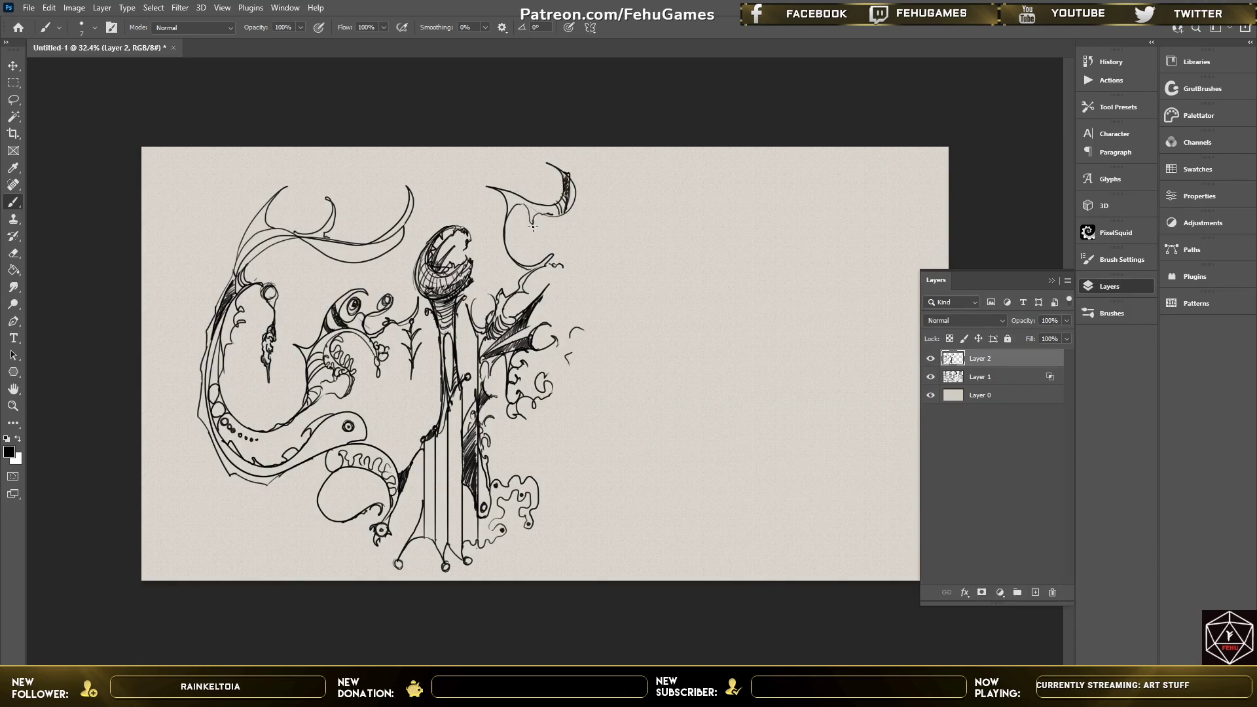
pyautogui.moveTo(533, 206)
pyautogui.mouseDown()
pyautogui.moveTo(507, 237)
pyautogui.moveTo(526, 283)
pyautogui.moveTo(529, 264)
pyautogui.mouseUp()
pyautogui.moveTo(440, 388); pyautogui.dragTo(406, 464)
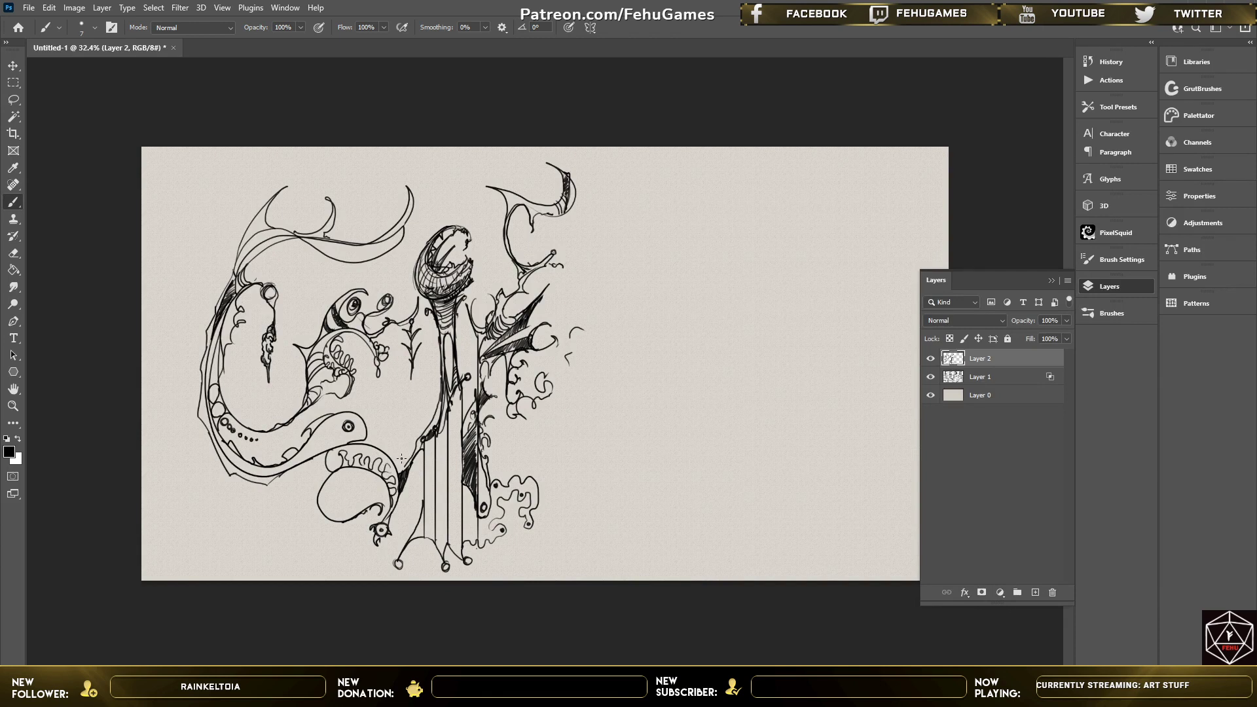
# Enlarge the brush, thicken the lower loop's outline, and fill the creature's back edge with solid black and downward spikes.
pyautogui.press(']')
pyautogui.moveTo(342, 468)
pyautogui.mouseDown()
pyautogui.moveTo(323, 494)
pyautogui.moveTo(327, 515)
pyautogui.moveTo(319, 504)
pyautogui.moveTo(325, 482)
pyautogui.moveTo(324, 510)
pyautogui.moveTo(346, 515)
pyautogui.mouseUp()
pyautogui.moveTo(231, 476)
pyautogui.mouseDown()
pyautogui.moveTo(244, 499)
pyautogui.moveTo(196, 415)
pyautogui.mouseUp()
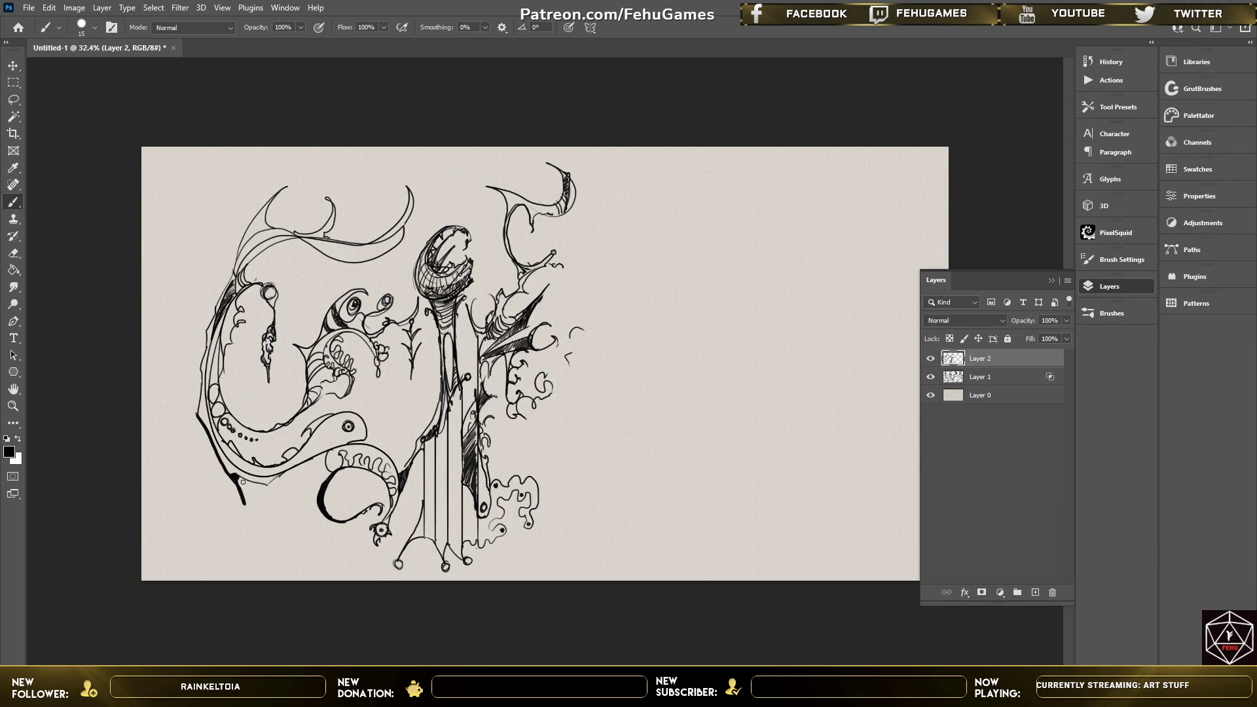
pyautogui.moveTo(243, 482)
pyautogui.mouseDown()
pyautogui.moveTo(244, 503)
pyautogui.moveTo(241, 479)
pyautogui.moveTo(274, 503)
pyautogui.moveTo(274, 478)
pyautogui.moveTo(271, 490)
pyautogui.mouseUp()
pyautogui.moveTo(206, 420)
pyautogui.mouseDown()
pyautogui.moveTo(227, 467)
pyautogui.moveTo(272, 478)
pyautogui.moveTo(259, 485)
pyautogui.mouseUp()
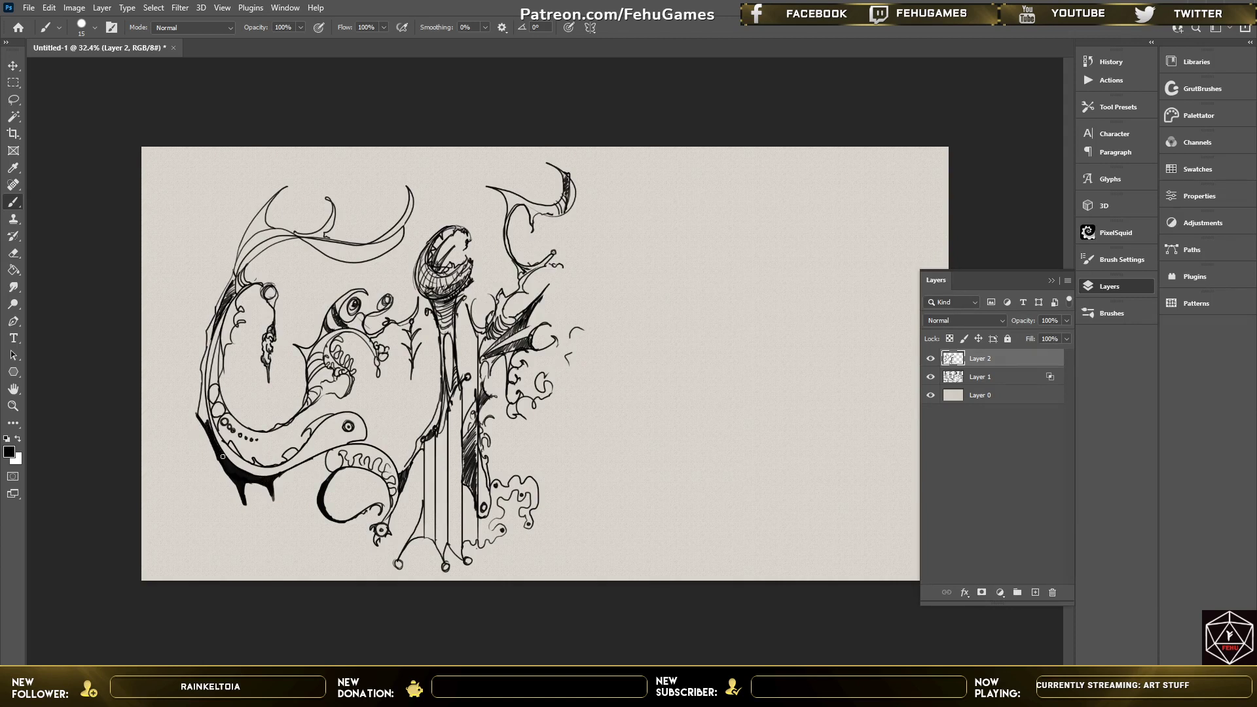
pyautogui.moveTo(210, 429)
pyautogui.mouseDown()
pyautogui.moveTo(203, 351)
pyautogui.moveTo(202, 368)
pyautogui.moveTo(220, 311)
pyautogui.mouseUp()
# Reduce the brush size and draw a winding tendril from the curls, ending in a cluster of small beads with spikes.
pyautogui.press('[')
pyautogui.moveTo(557, 384)
pyautogui.mouseDown()
pyautogui.moveTo(569, 362)
pyautogui.moveTo(630, 328)
pyautogui.moveTo(634, 342)
pyautogui.moveTo(626, 330)
pyautogui.moveTo(594, 354)
pyautogui.mouseUp()
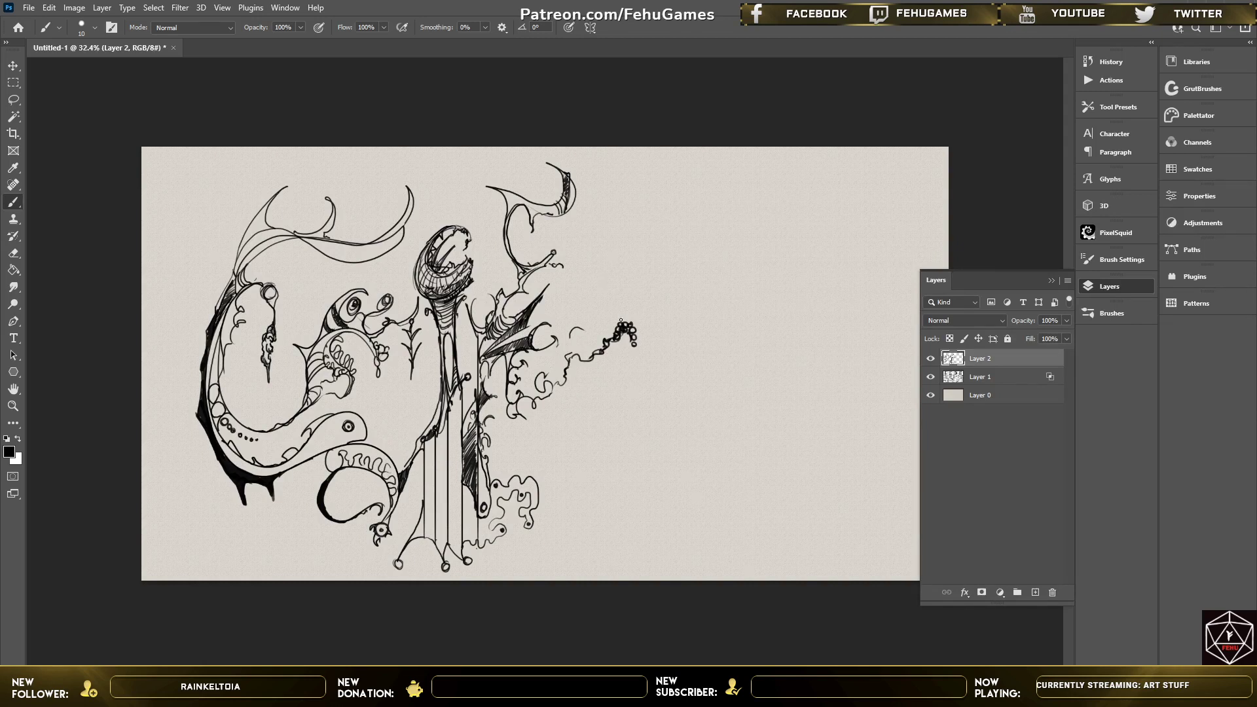
pyautogui.moveTo(621, 316); pyautogui.dragTo(635, 328)
pyautogui.scroll(3, 707, 344)
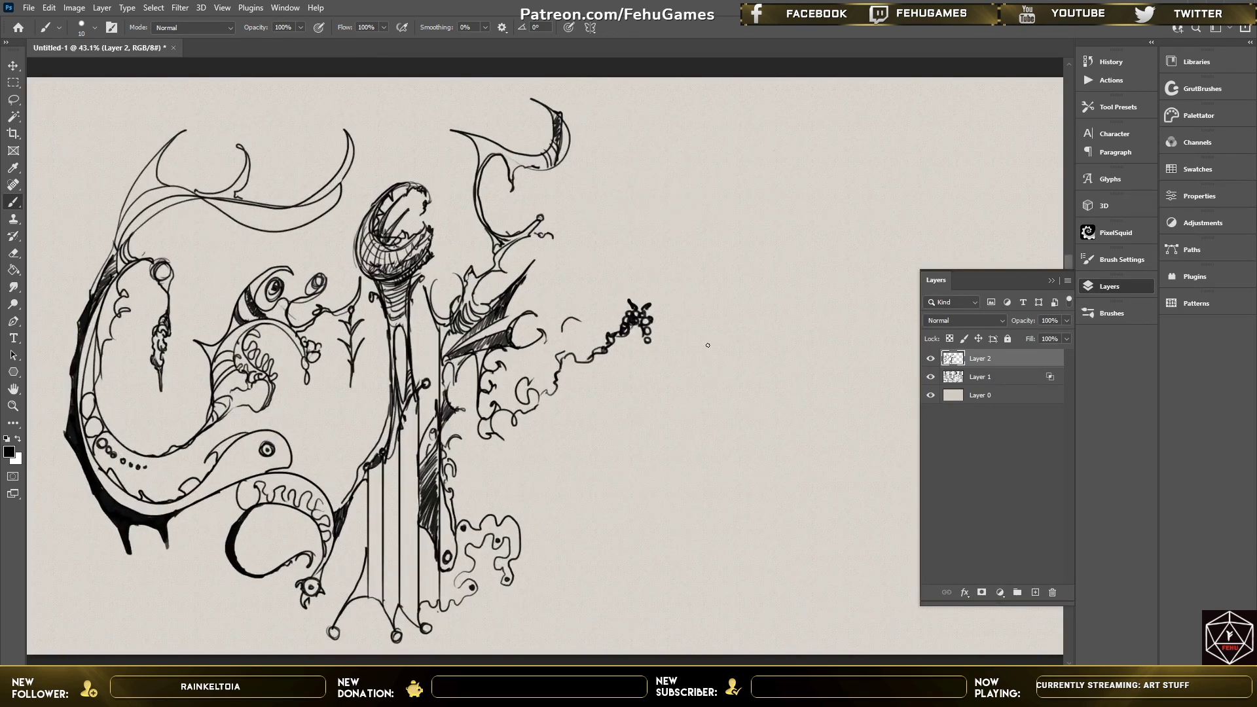
# Collapse the Layers panel and draw a thin beaded line hanging from the winding tendril and curving back to the lower curls.
pyautogui.scroll(1, 709, 346)
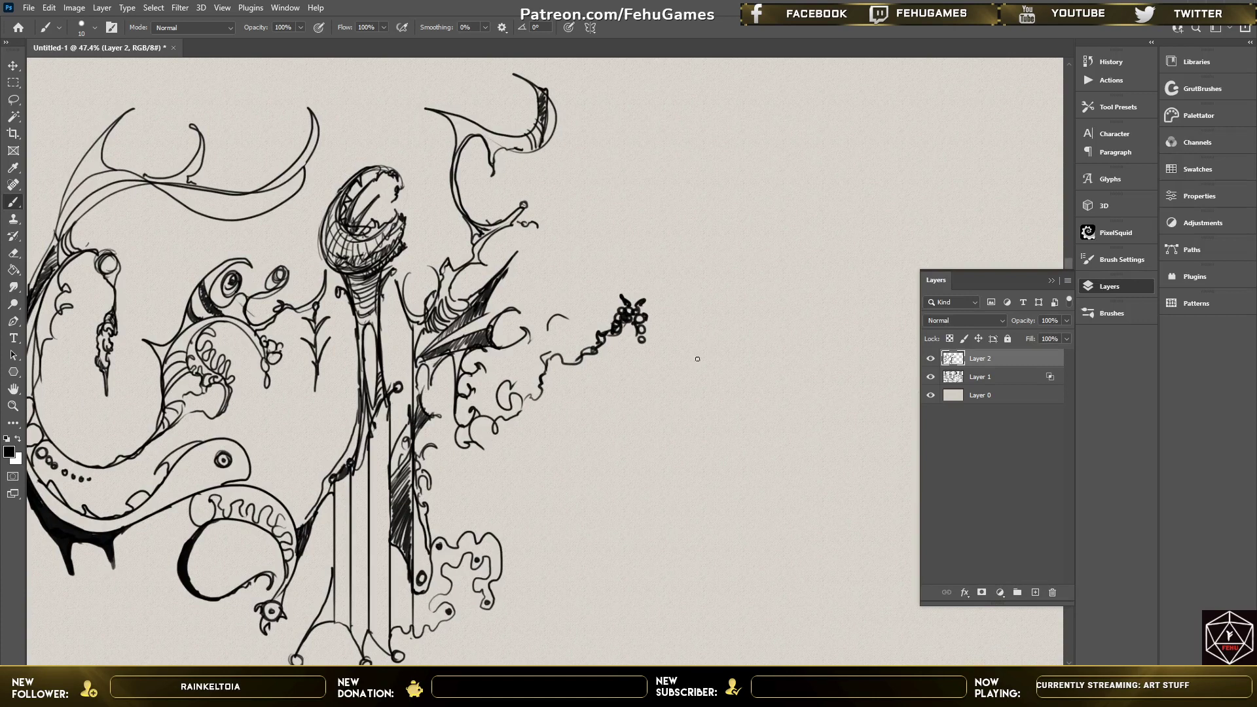
pyautogui.click(1053, 281)
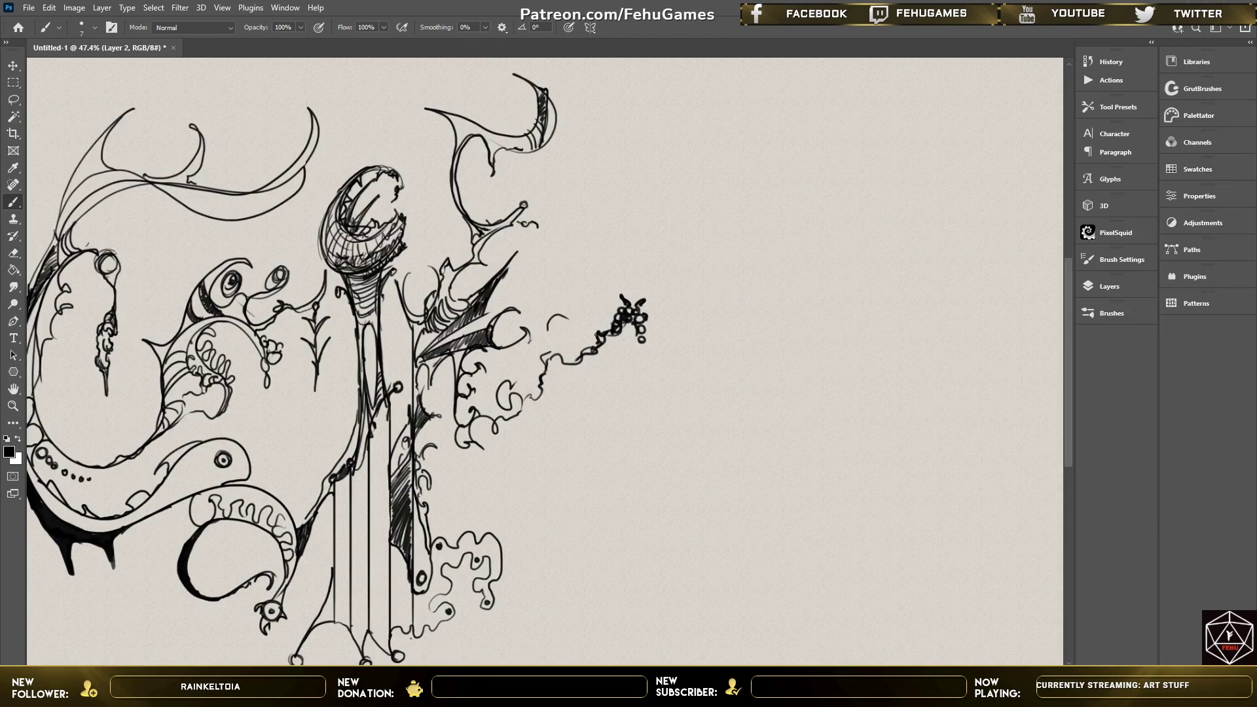
pyautogui.moveTo(590, 352)
pyautogui.mouseDown()
pyautogui.moveTo(566, 374)
pyautogui.moveTo(566, 537)
pyautogui.mouseUp()
pyautogui.moveTo(565, 536); pyautogui.dragTo(502, 575)
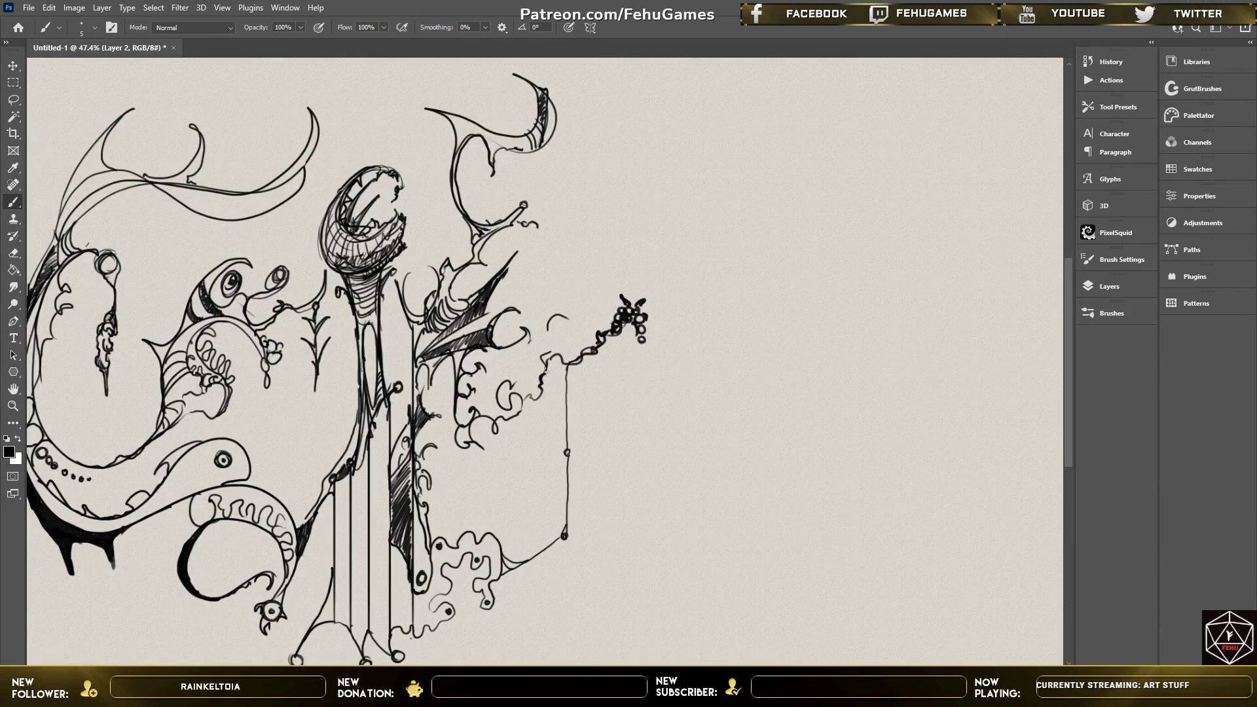
# Draw a small topknot below the tendril and sketch a face beneath it with eyes, a forehead line and a tapering outline.
pyautogui.moveTo(546, 370); pyautogui.dragTo(556, 369)
pyautogui.moveTo(550, 368)
pyautogui.mouseDown()
pyautogui.moveTo(560, 358)
pyautogui.moveTo(567, 369)
pyautogui.moveTo(543, 385)
pyautogui.mouseUp()
pyautogui.moveTo(541, 396)
pyautogui.mouseDown()
pyautogui.moveTo(561, 404)
pyautogui.moveTo(538, 429)
pyautogui.mouseUp()
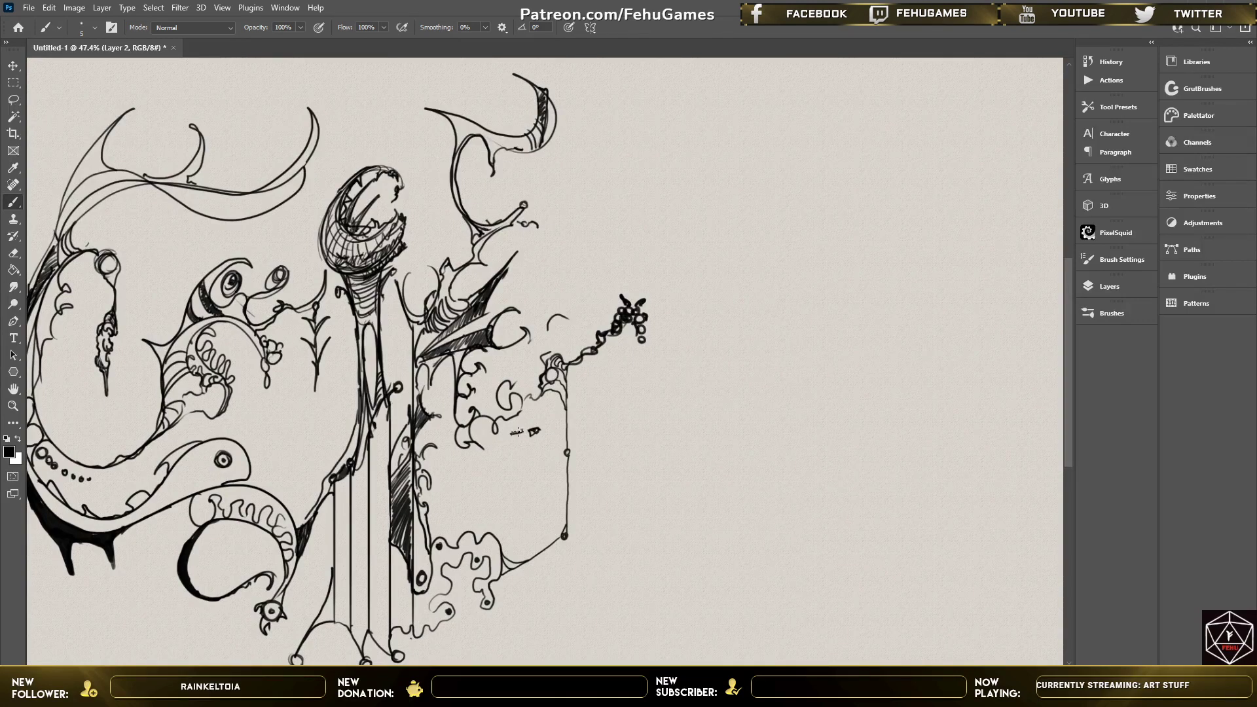
pyautogui.moveTo(521, 444)
pyautogui.mouseDown()
pyautogui.moveTo(499, 431)
pyautogui.moveTo(525, 428)
pyautogui.moveTo(535, 398)
pyautogui.moveTo(527, 428)
pyautogui.moveTo(564, 424)
pyautogui.moveTo(543, 430)
pyautogui.moveTo(527, 473)
pyautogui.moveTo(499, 436)
pyautogui.moveTo(517, 466)
pyautogui.moveTo(537, 462)
pyautogui.moveTo(544, 426)
pyautogui.moveTo(534, 391)
pyautogui.mouseUp()
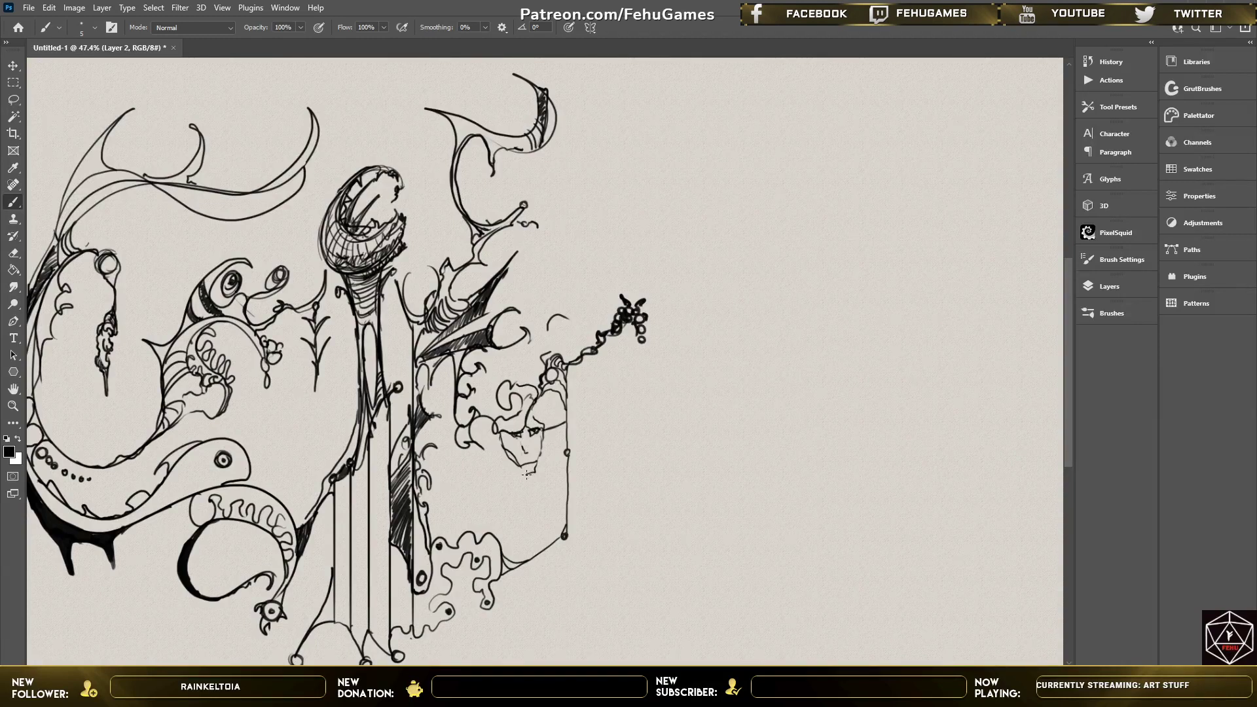
# Finish the face with nose, lips and chin, draw its neck down to the curls, and add curly hair and hatching.
pyautogui.moveTo(536, 500); pyautogui.dragTo(533, 477)
pyautogui.moveTo(508, 432); pyautogui.dragTo(524, 458)
pyautogui.moveTo(531, 522); pyautogui.dragTo(521, 539)
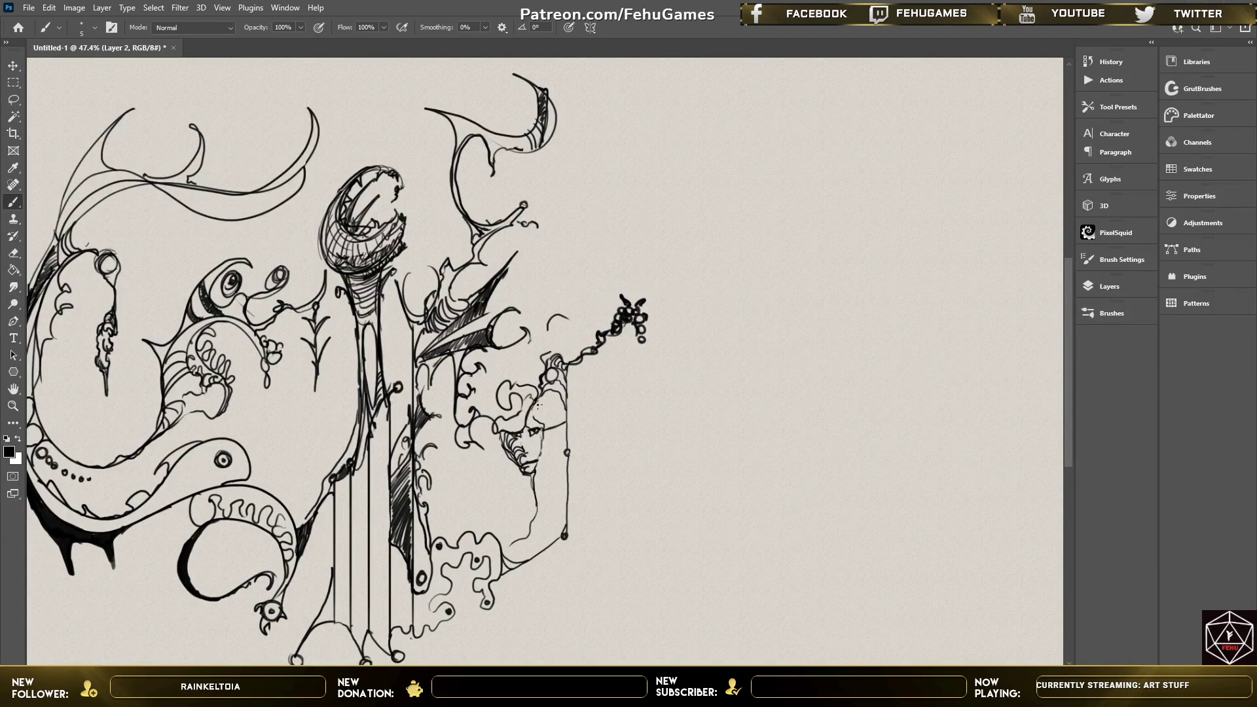
pyautogui.moveTo(535, 420)
pyautogui.mouseDown()
pyautogui.moveTo(558, 396)
pyautogui.moveTo(542, 424)
pyautogui.moveTo(566, 414)
pyautogui.moveTo(548, 431)
pyautogui.moveTo(564, 417)
pyautogui.moveTo(541, 432)
pyautogui.moveTo(509, 432)
pyautogui.moveTo(497, 418)
pyautogui.moveTo(500, 431)
pyautogui.moveTo(521, 413)
pyautogui.moveTo(525, 426)
pyautogui.moveTo(532, 397)
pyautogui.moveTo(509, 376)
pyautogui.moveTo(517, 382)
pyautogui.moveTo(535, 346)
pyautogui.moveTo(516, 386)
pyautogui.moveTo(503, 361)
pyautogui.moveTo(499, 375)
pyautogui.moveTo(486, 369)
pyautogui.moveTo(473, 393)
pyautogui.moveTo(488, 398)
pyautogui.moveTo(490, 383)
pyautogui.moveTo(497, 403)
pyautogui.moveTo(483, 417)
pyautogui.moveTo(496, 422)
pyautogui.moveTo(481, 448)
pyautogui.moveTo(422, 471)
pyautogui.moveTo(431, 485)
pyautogui.moveTo(450, 476)
pyautogui.moveTo(430, 454)
pyautogui.mouseUp()
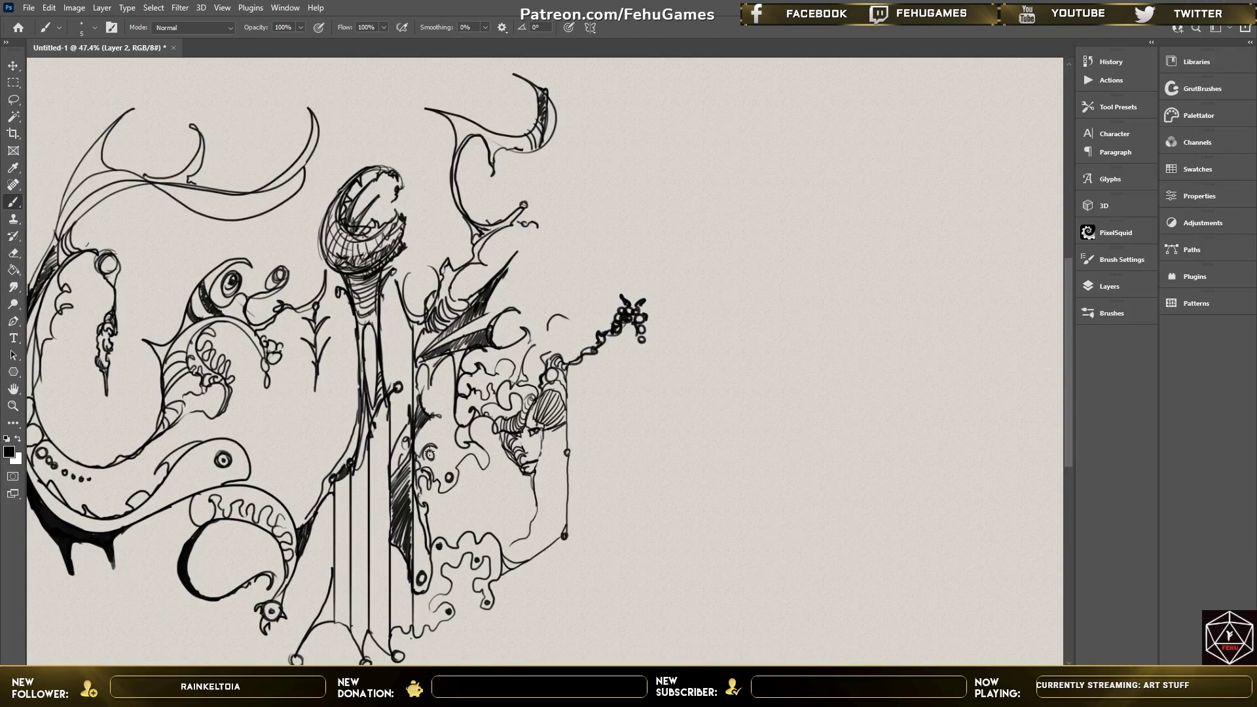
# Add small ringed ovals to the trunk, branch and stem, and draw short curved spikes around the bulb's outer edge.
pyautogui.moveTo(444, 380); pyautogui.dragTo(444, 374)
pyautogui.moveTo(465, 288); pyautogui.dragTo(464, 271)
pyautogui.moveTo(368, 336); pyautogui.dragTo(368, 336)
pyautogui.moveTo(377, 164)
pyautogui.mouseDown()
pyautogui.moveTo(383, 150)
pyautogui.moveTo(381, 171)
pyautogui.moveTo(401, 170)
pyautogui.moveTo(350, 150)
pyautogui.moveTo(339, 189)
pyautogui.moveTo(317, 203)
pyautogui.moveTo(326, 212)
pyautogui.moveTo(310, 250)
pyautogui.moveTo(320, 245)
pyautogui.mouseUp()
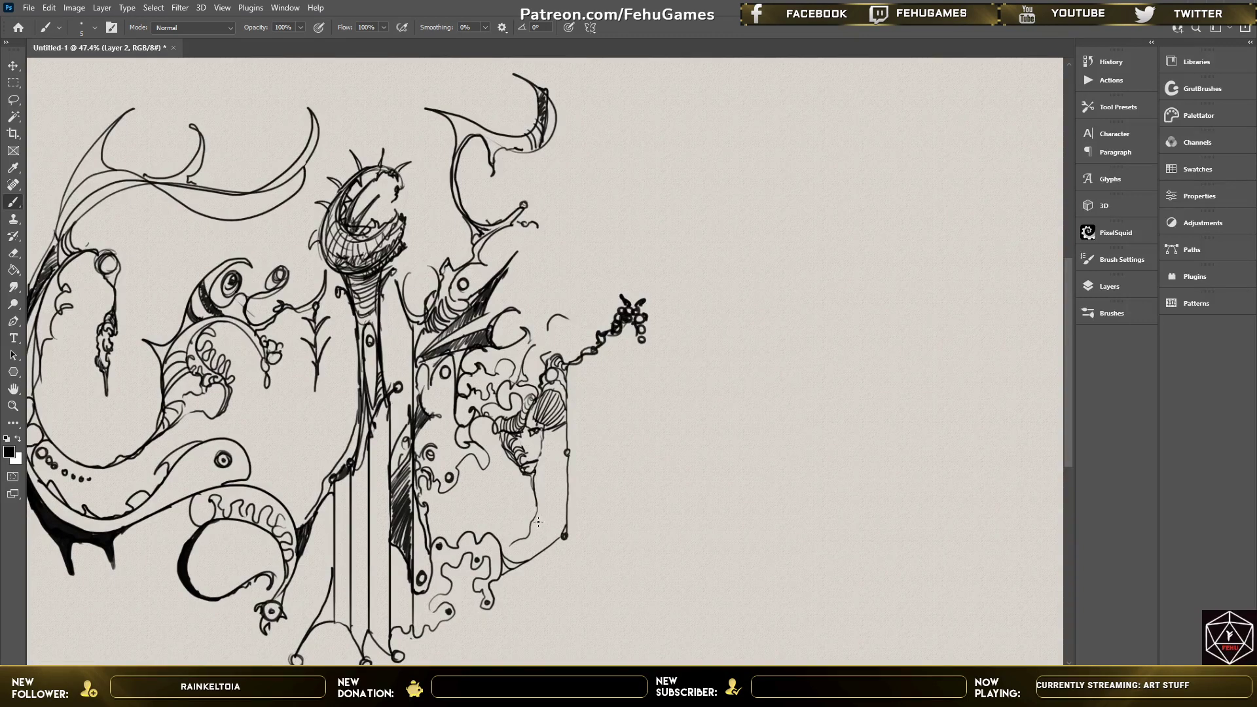
# Shade the neck beneath the face with dark curved bands and short strokes along both of its edges.
pyautogui.moveTo(540, 454); pyautogui.dragTo(556, 432)
pyautogui.moveTo(563, 431); pyautogui.dragTo(566, 437)
pyautogui.moveTo(565, 440)
pyautogui.mouseDown()
pyautogui.moveTo(566, 449)
pyautogui.moveTo(544, 451)
pyautogui.moveTo(536, 471)
pyautogui.moveTo(562, 450)
pyautogui.moveTo(540, 470)
pyautogui.moveTo(552, 461)
pyautogui.moveTo(568, 479)
pyautogui.moveTo(567, 457)
pyautogui.moveTo(567, 485)
pyautogui.moveTo(535, 484)
pyautogui.mouseUp()
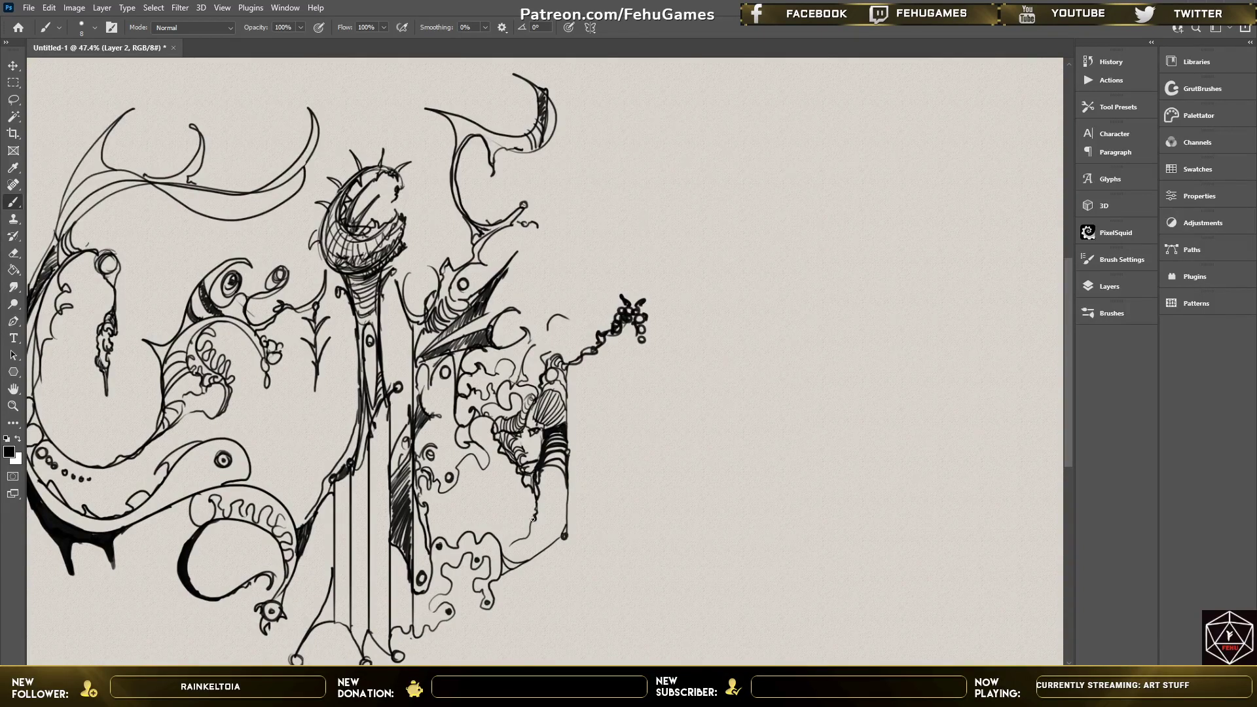
# Add ragged frills along the neck, wavy contours beneath the bead cluster, and a ribbed collar with a patch of rounded cells.
pyautogui.moveTo(532, 519); pyautogui.dragTo(501, 544)
pyautogui.moveTo(580, 375)
pyautogui.mouseDown()
pyautogui.moveTo(570, 415)
pyautogui.moveTo(599, 381)
pyautogui.moveTo(592, 352)
pyautogui.moveTo(602, 357)
pyautogui.moveTo(602, 405)
pyautogui.moveTo(572, 420)
pyautogui.moveTo(572, 447)
pyautogui.moveTo(614, 423)
pyautogui.moveTo(630, 374)
pyautogui.moveTo(603, 346)
pyautogui.moveTo(631, 326)
pyautogui.moveTo(613, 349)
pyautogui.moveTo(639, 378)
pyautogui.moveTo(636, 400)
pyautogui.moveTo(620, 443)
pyautogui.moveTo(577, 460)
pyautogui.moveTo(568, 507)
pyautogui.moveTo(569, 447)
pyautogui.moveTo(574, 497)
pyautogui.moveTo(574, 460)
pyautogui.moveTo(596, 470)
pyautogui.moveTo(565, 514)
pyautogui.moveTo(591, 482)
pyautogui.moveTo(584, 519)
pyautogui.moveTo(567, 528)
pyautogui.moveTo(591, 529)
pyautogui.moveTo(570, 563)
pyautogui.moveTo(553, 549)
pyautogui.moveTo(534, 559)
pyautogui.moveTo(553, 556)
pyautogui.moveTo(555, 576)
pyautogui.moveTo(512, 573)
pyautogui.mouseUp()
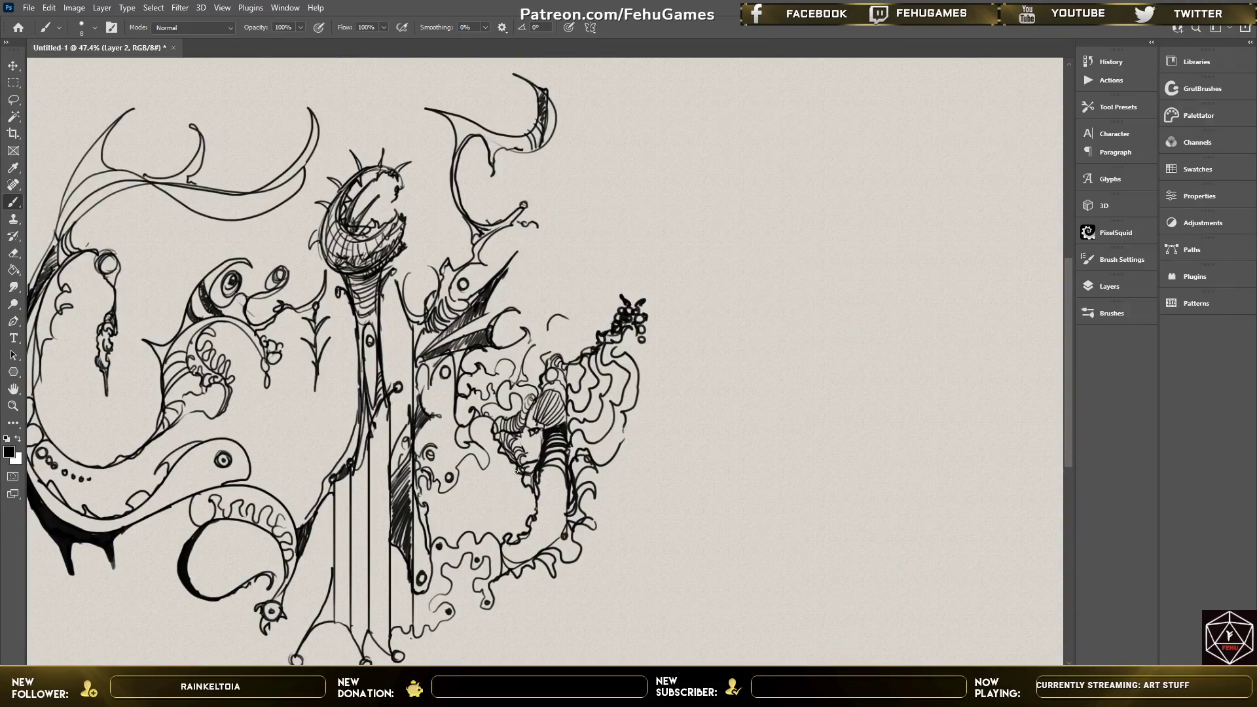
pyautogui.moveTo(487, 534)
pyautogui.mouseDown()
pyautogui.moveTo(518, 475)
pyautogui.moveTo(505, 529)
pyautogui.moveTo(529, 486)
pyautogui.mouseUp()
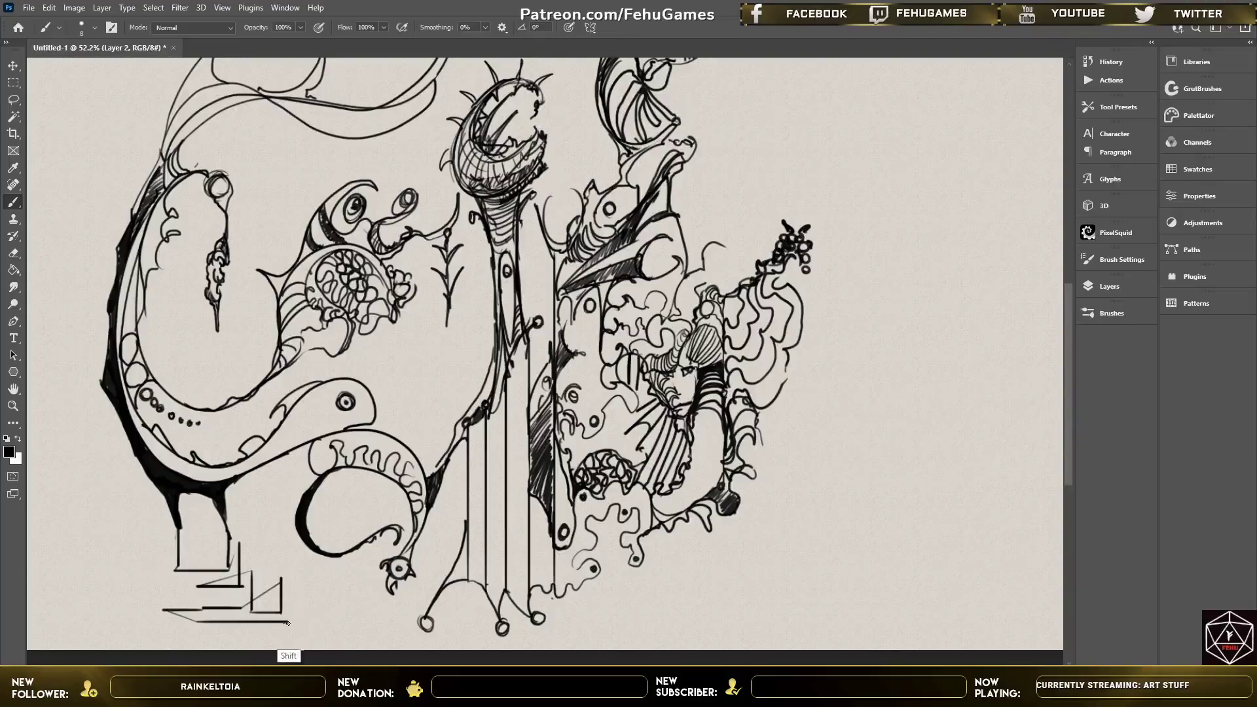
# Draw a maze of straight vertical and horizontal lines beneath the large curved creature, extending out past its back edge.
pyautogui.moveTo(298, 623)
pyautogui.mouseDown()
pyautogui.moveTo(298, 581)
pyautogui.moveTo(275, 571)
pyautogui.moveTo(280, 453)
pyautogui.moveTo(262, 582)
pyautogui.moveTo(281, 578)
pyautogui.moveTo(290, 534)
pyautogui.moveTo(308, 536)
pyautogui.moveTo(315, 605)
pyautogui.moveTo(339, 557)
pyautogui.mouseUp()
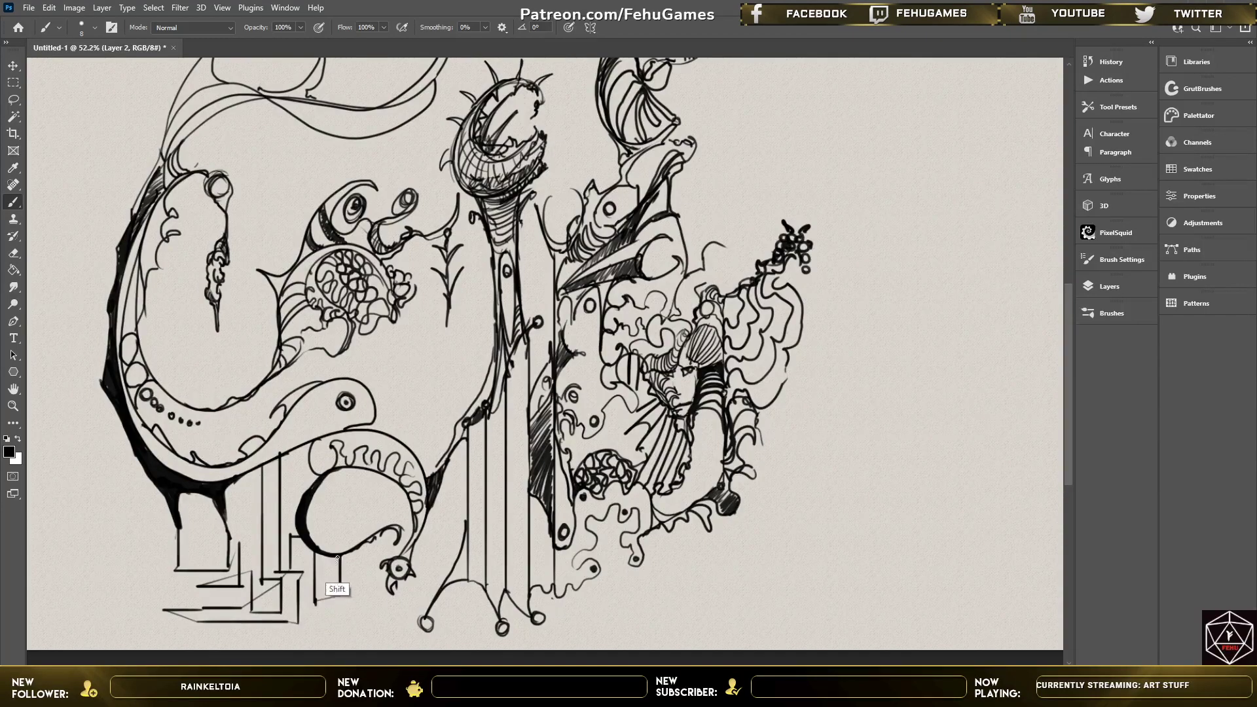
pyautogui.keyDown('shift'); pyautogui.click(293, 558); pyautogui.keyUp('shift')
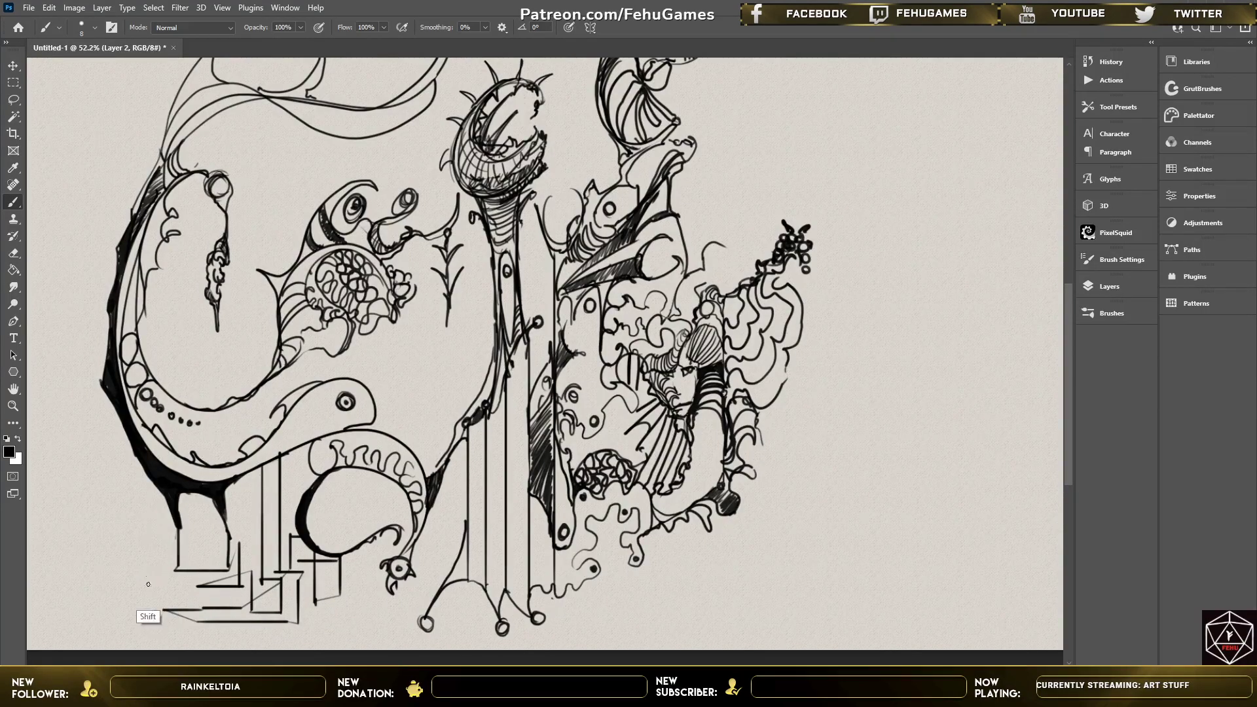
pyautogui.moveTo(150, 484); pyautogui.dragTo(150, 616)
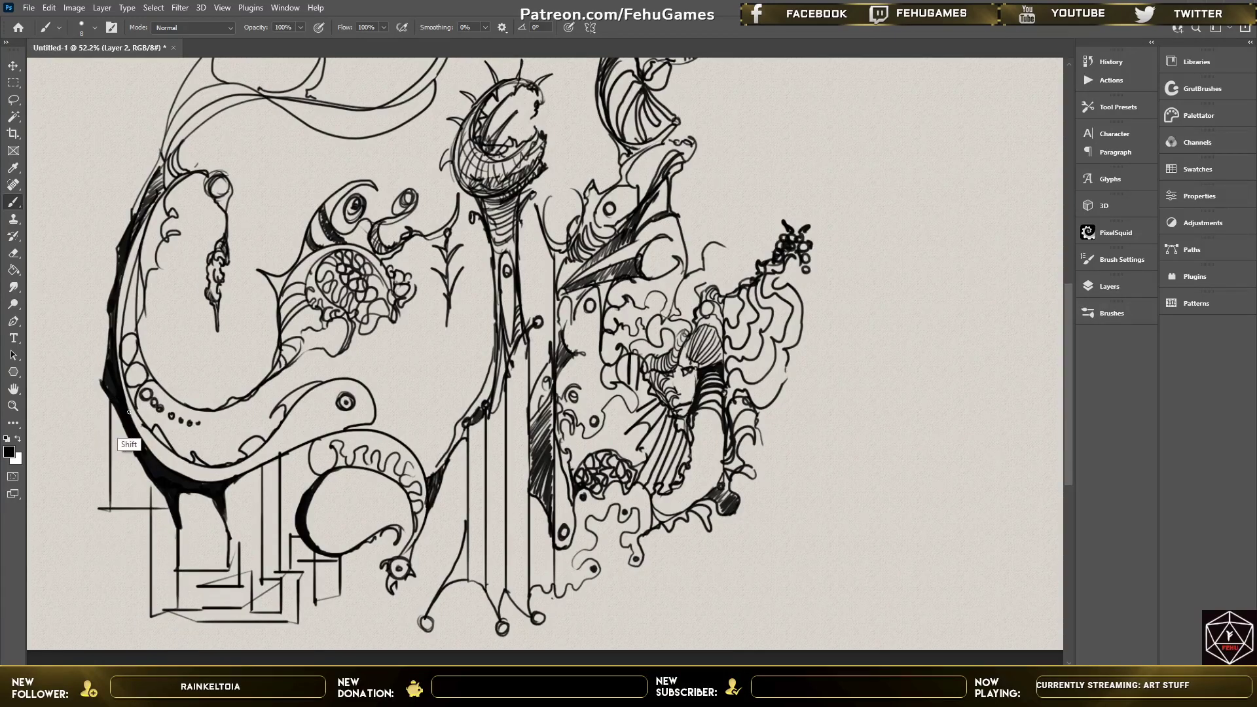
pyautogui.moveTo(130, 429)
pyautogui.mouseDown()
pyautogui.moveTo(130, 565)
pyautogui.moveTo(74, 545)
pyautogui.mouseUp()
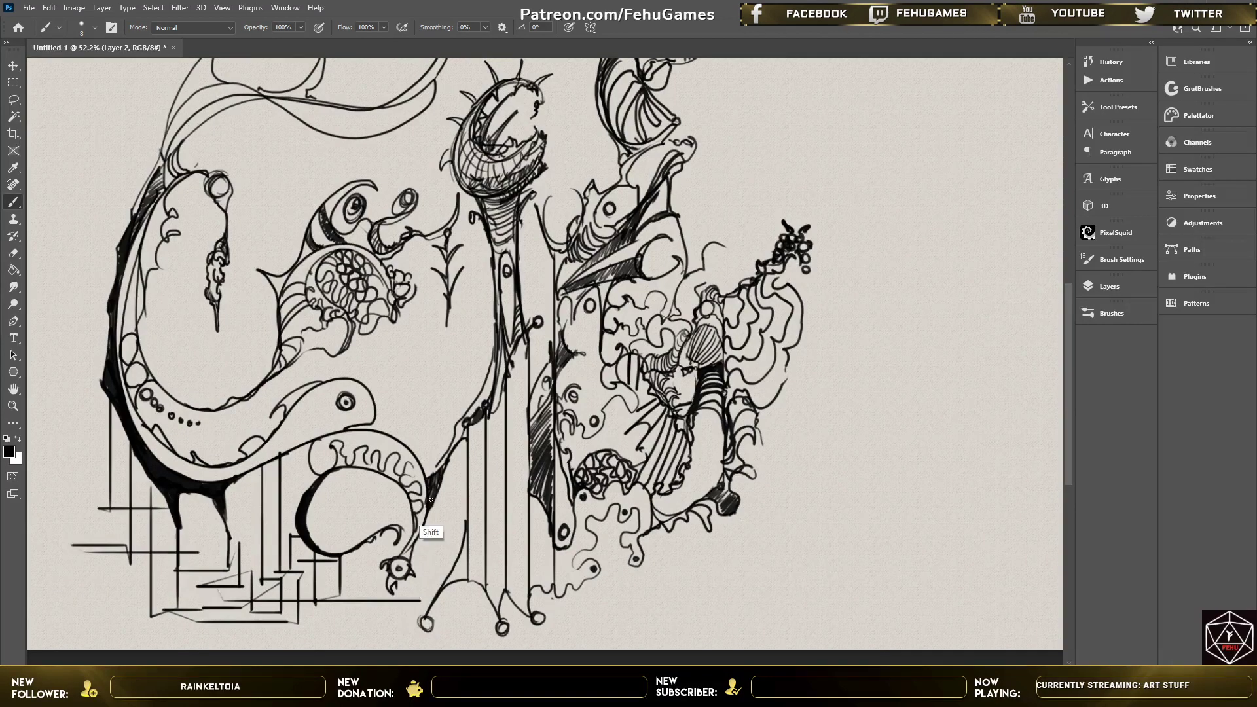
# Extend the straight-line maze around the lower loop and small eyed creature, adding vertical and horizontal lines up to the columns.
pyautogui.moveTo(433, 500)
pyautogui.mouseDown()
pyautogui.moveTo(433, 599)
pyautogui.moveTo(443, 576)
pyautogui.mouseUp()
pyautogui.moveTo(449, 462)
pyautogui.mouseDown()
pyautogui.moveTo(451, 577)
pyautogui.moveTo(425, 546)
pyautogui.moveTo(400, 548)
pyautogui.mouseUp()
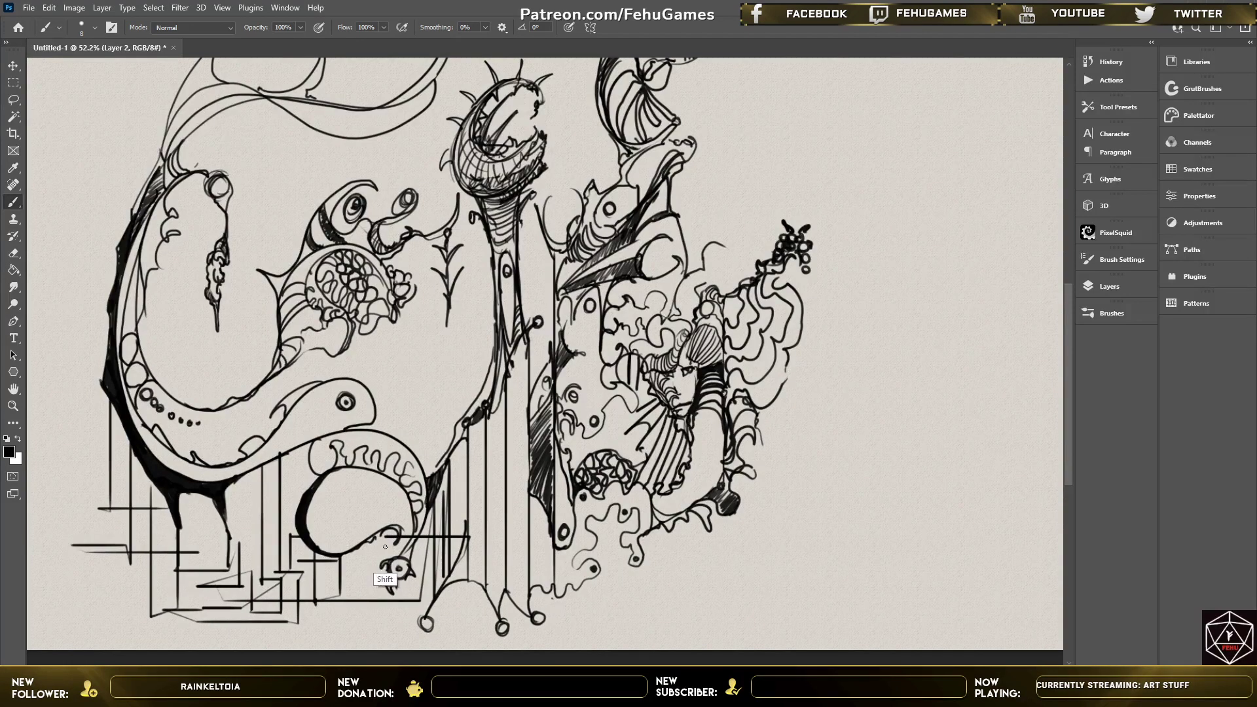
pyautogui.moveTo(336, 576); pyautogui.dragTo(391, 578)
pyautogui.keyDown('shift'); pyautogui.click(406, 610); pyautogui.keyUp('shift')
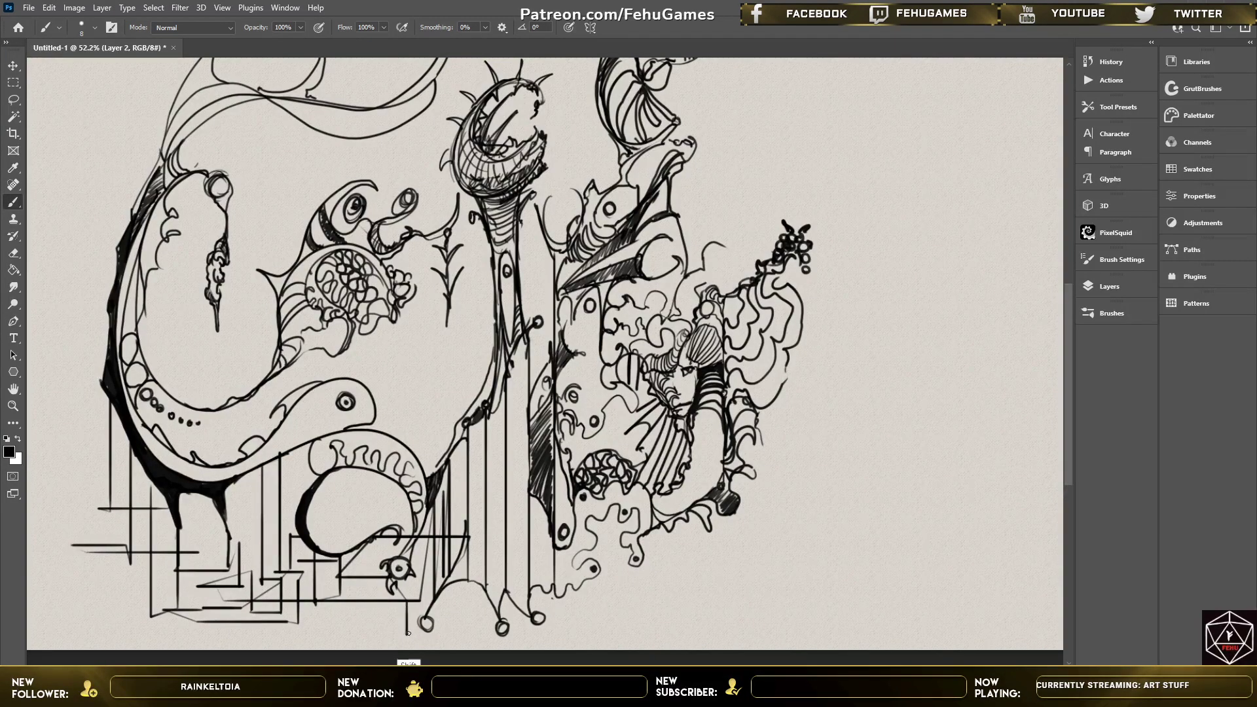
pyautogui.moveTo(456, 596); pyautogui.dragTo(456, 580)
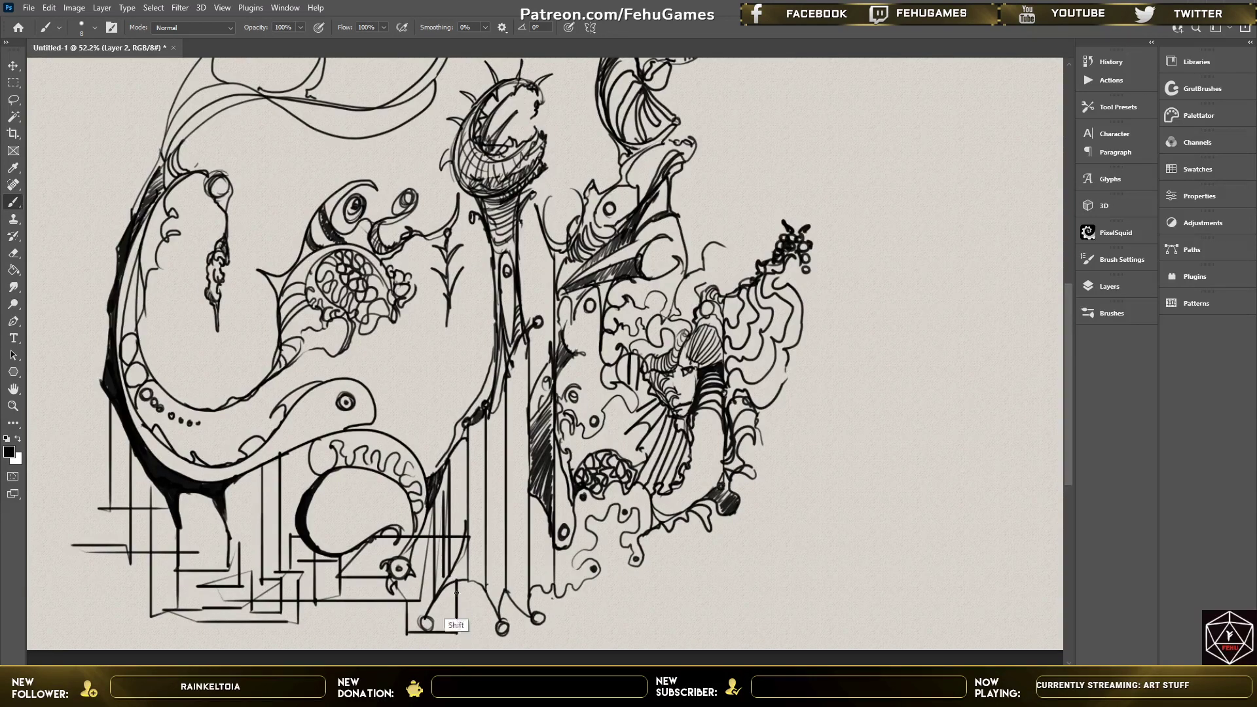